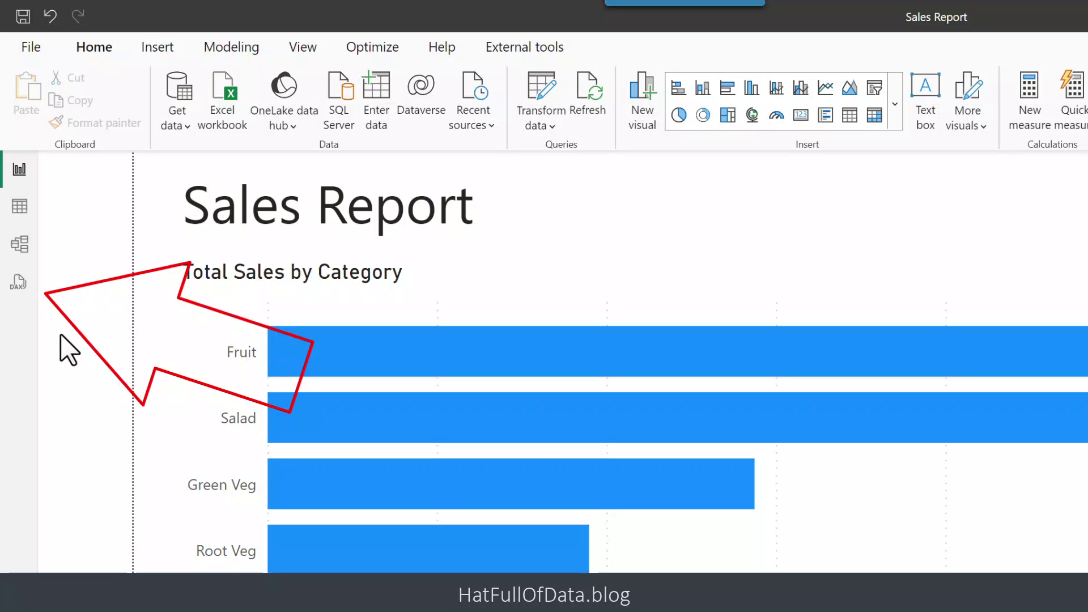
- In DAX Query View, replace the sample query with the Category Volume/Sales query filtered to Week Offset -1
click(19, 280)
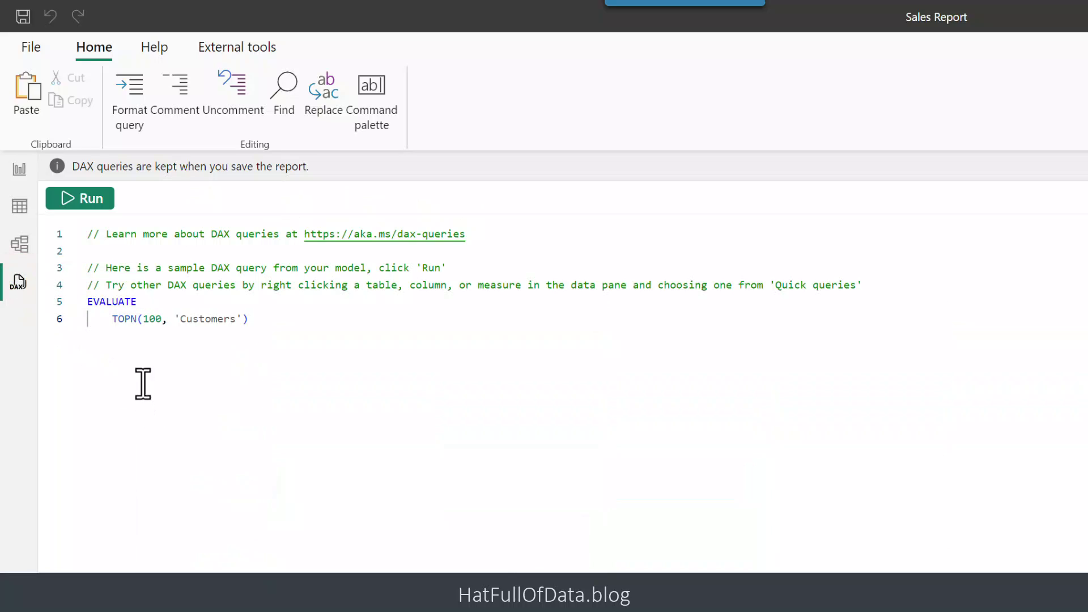
click(94, 198)
drag(252, 321, 83, 305)
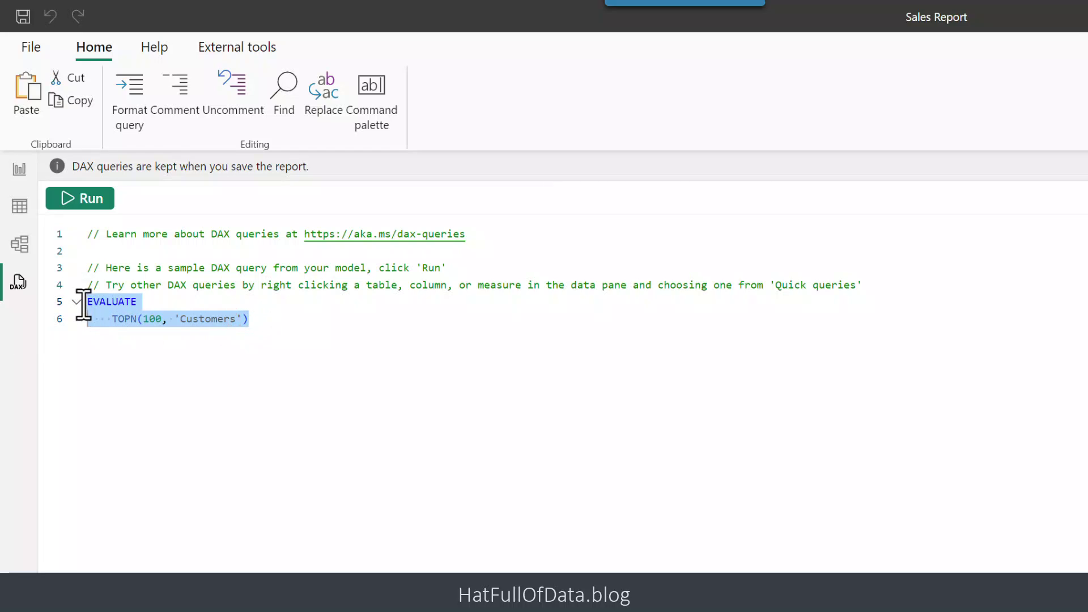
text(EVALUATE CALCULATETABLE(     SUMMARIZECOLUMNS(         Products[Category],         "Volume",[Total Volume],         "Sales",[Total Sales]     ),     'Calendar'[Week Offset]=-1 ))
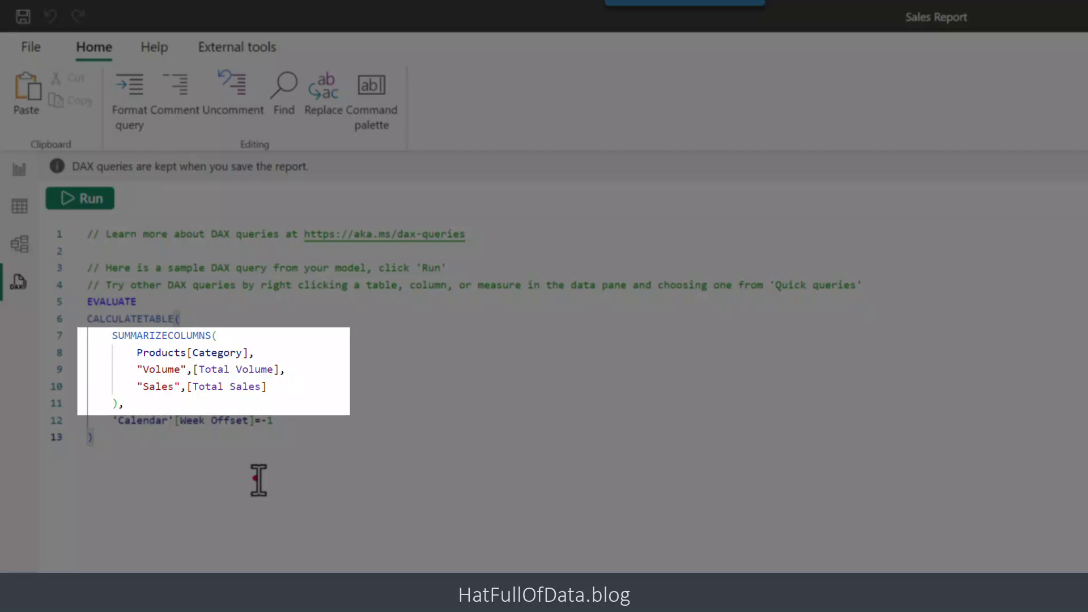
click(255, 476)
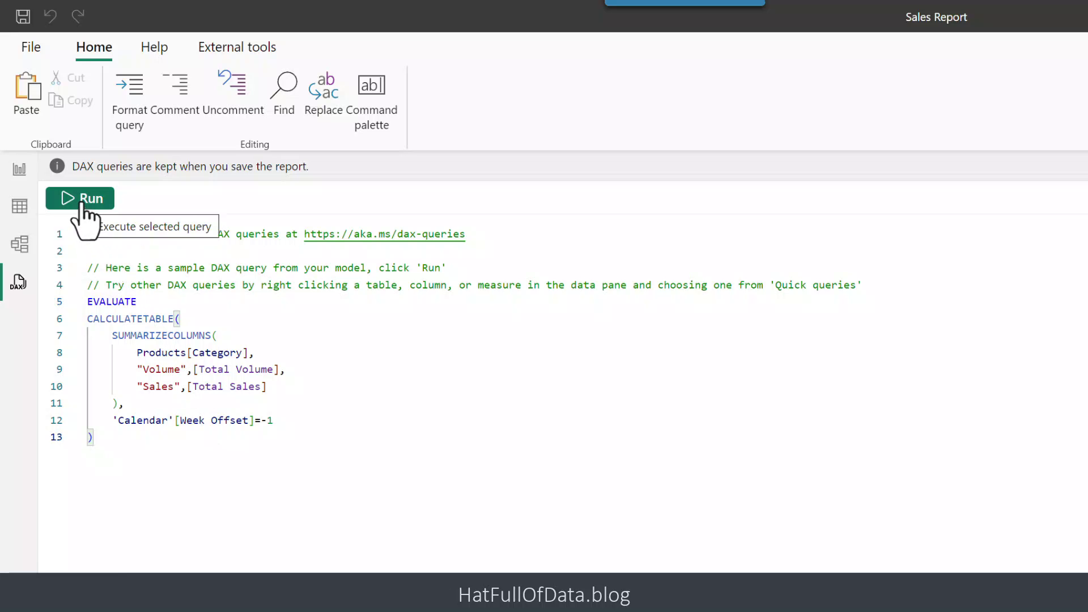
- Run the weekly Category Volume/Sales query to check its results, then select the query text
click(82, 198)
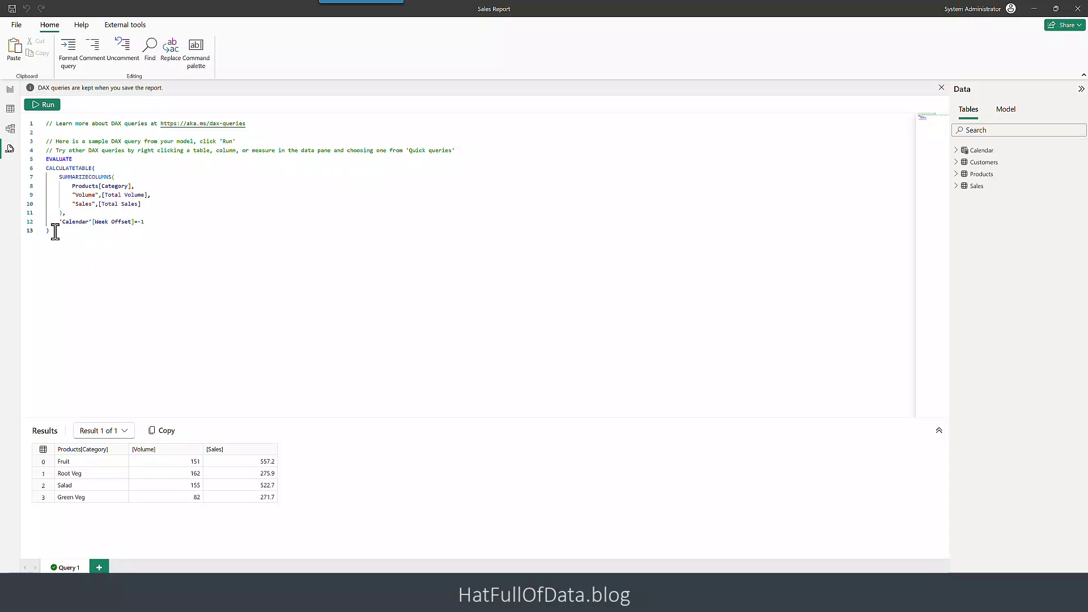
drag(52, 231, 41, 162)
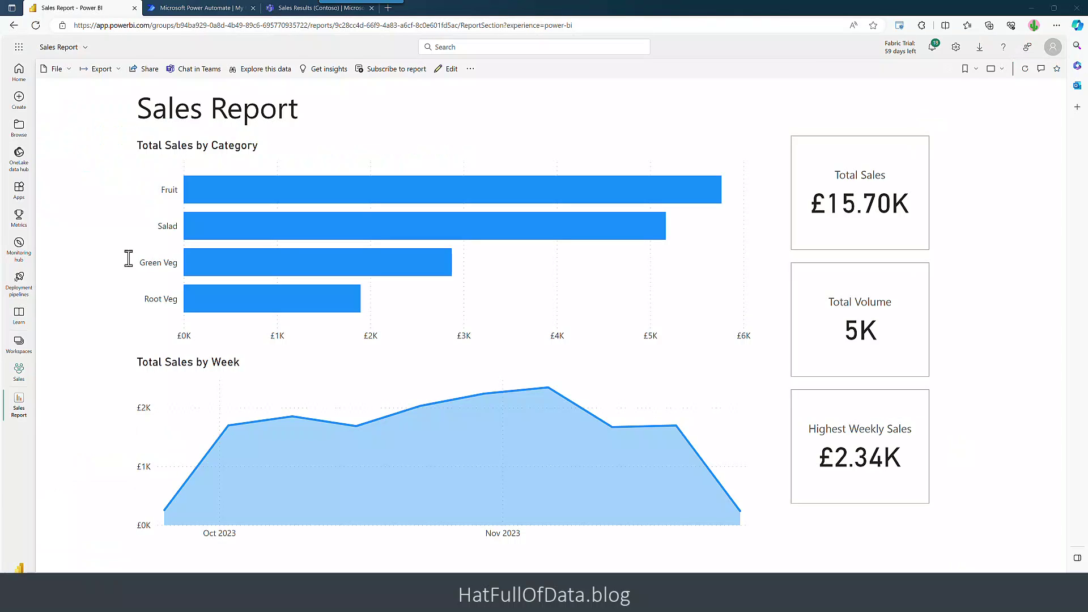
- In Power Automate, start a new scheduled cloud flow named 'MOnday Report'
click(194, 11)
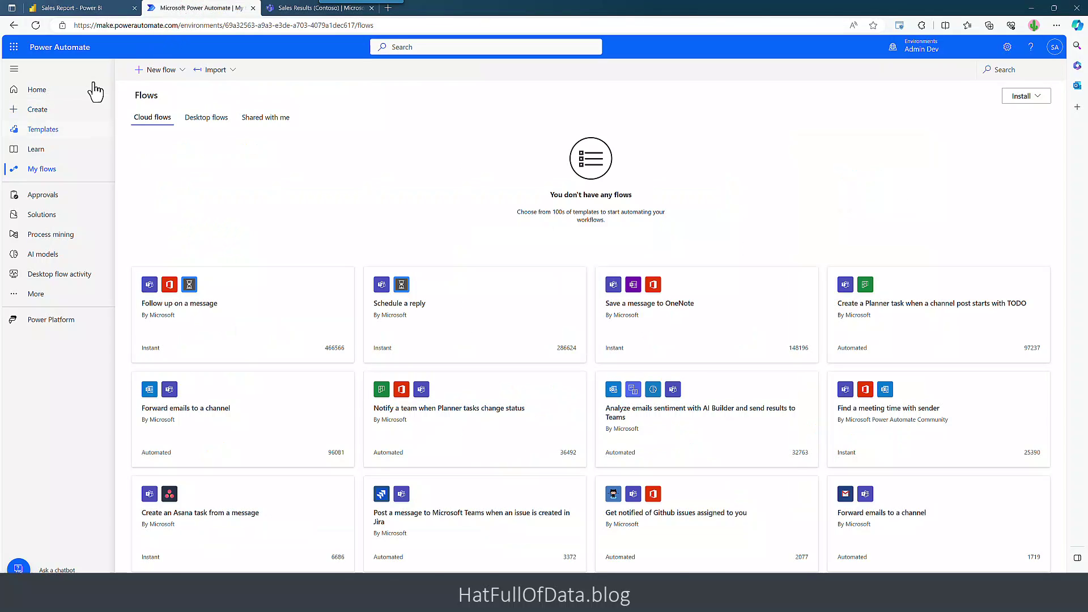
click(53, 111)
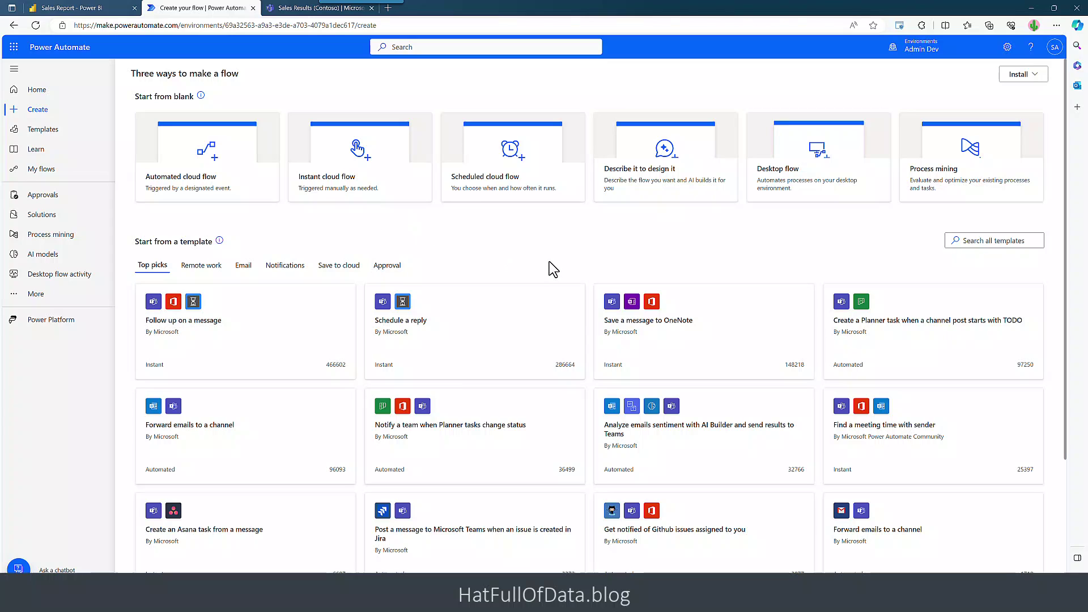
click(499, 189)
click(585, 142)
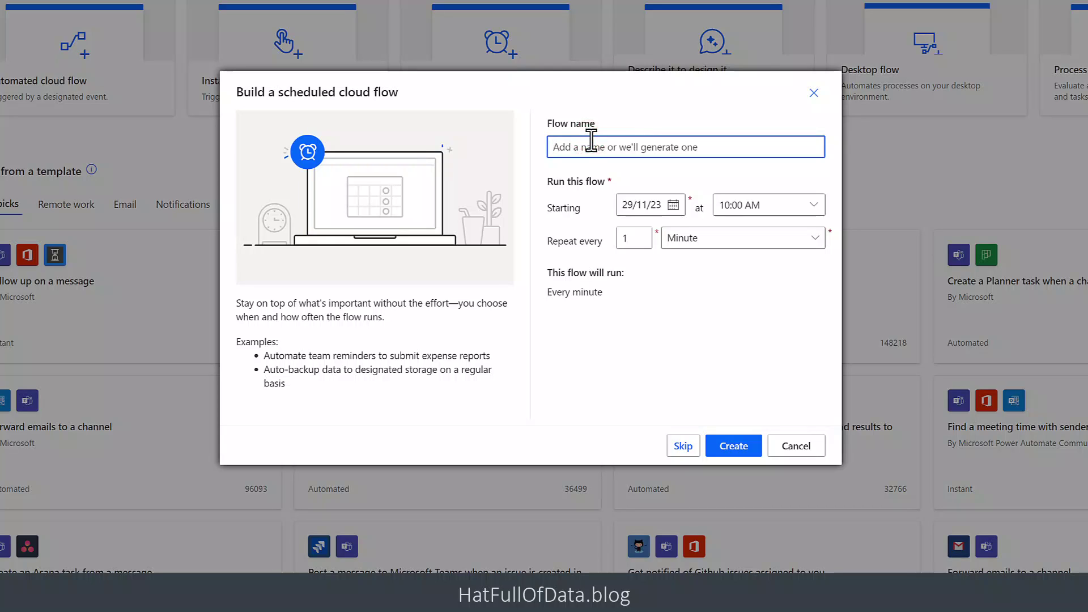
text(MOnday)
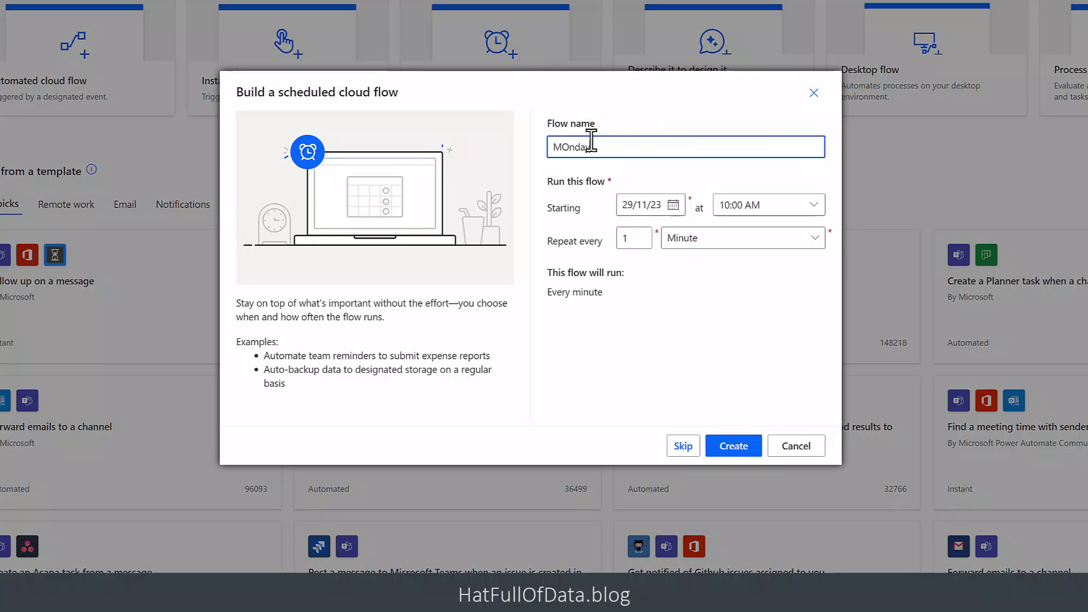
text( Report)
- Set it to repeat every week on Monday only, and create the flow
click(707, 239)
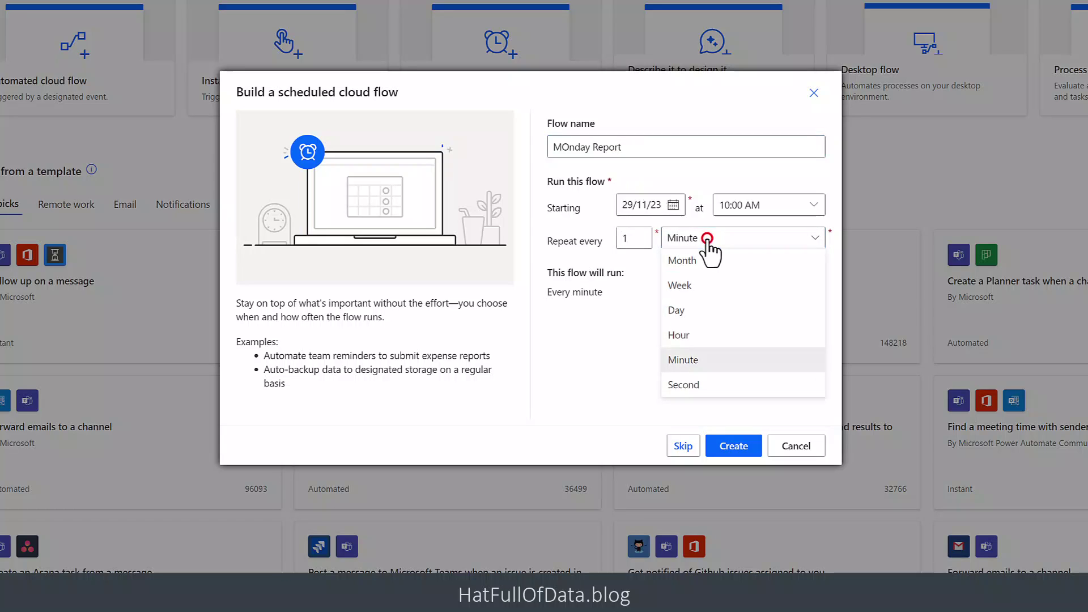
click(703, 286)
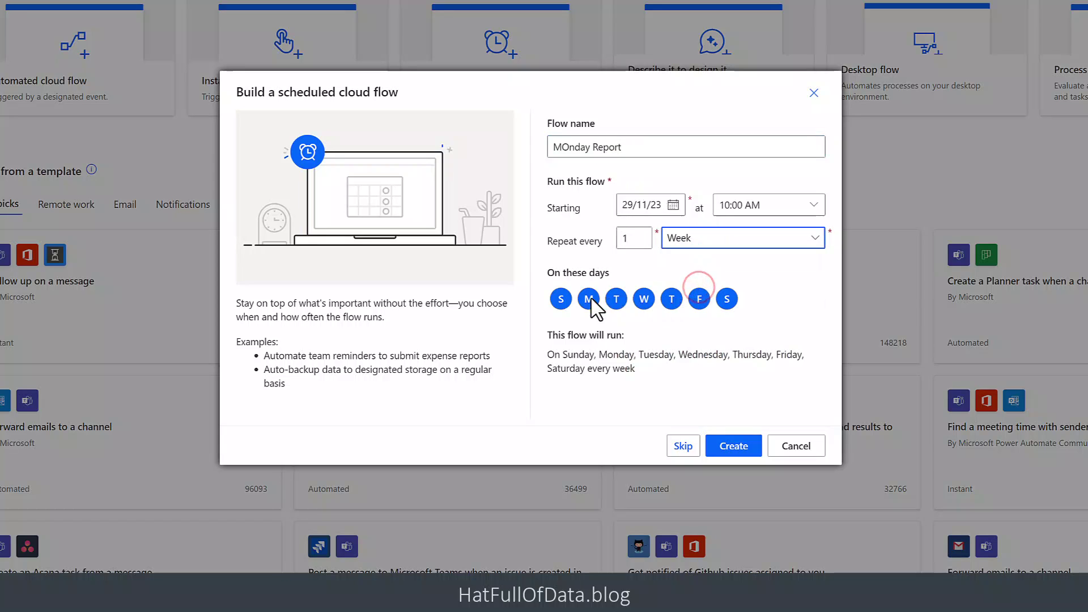
click(561, 300)
click(616, 299)
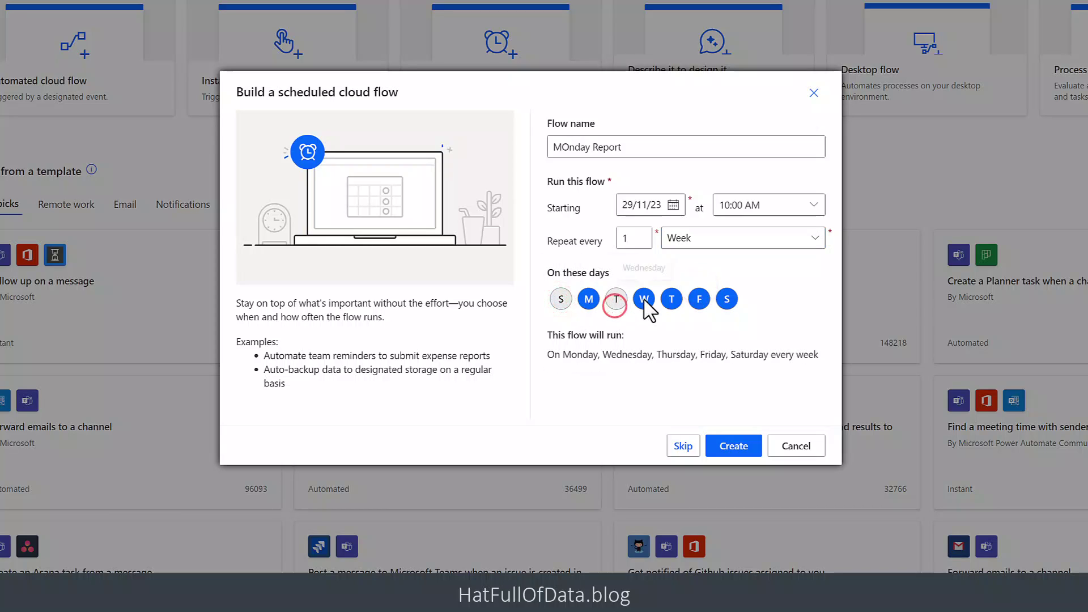
click(647, 299)
click(672, 299)
click(700, 299)
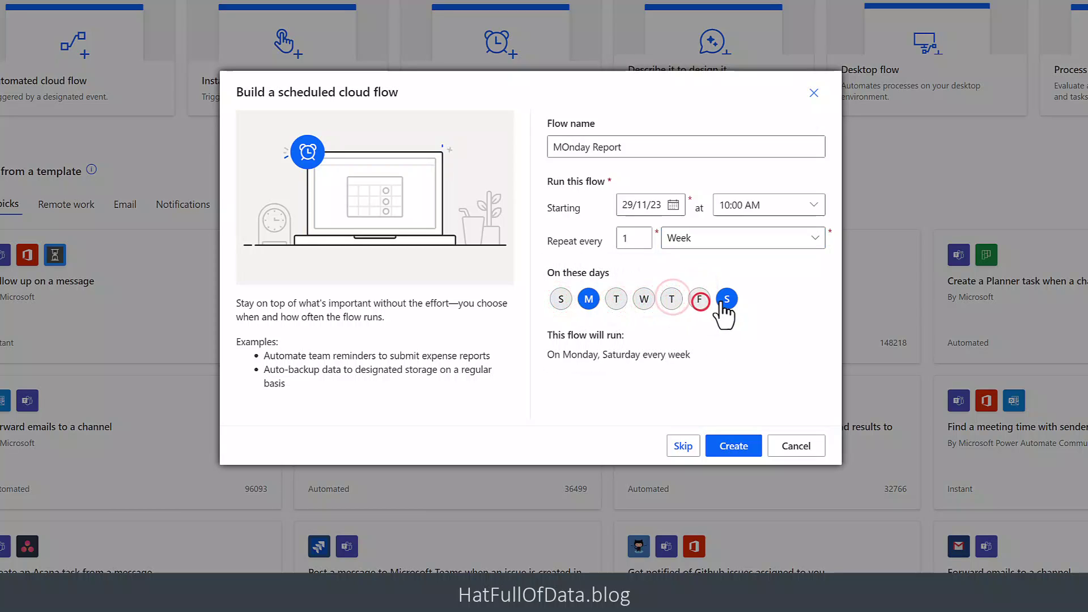
click(728, 299)
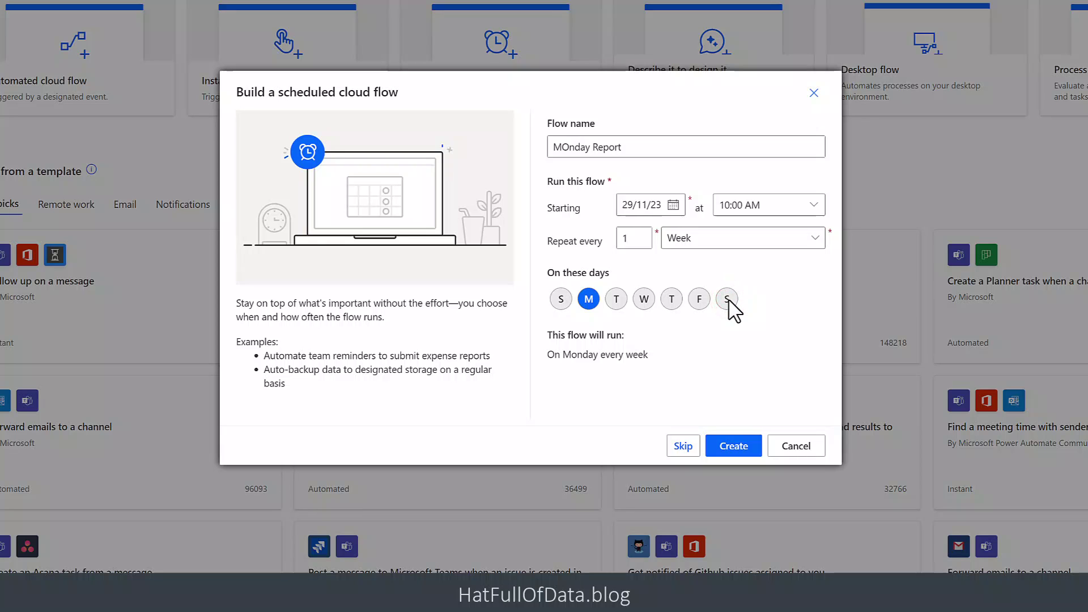
click(734, 447)
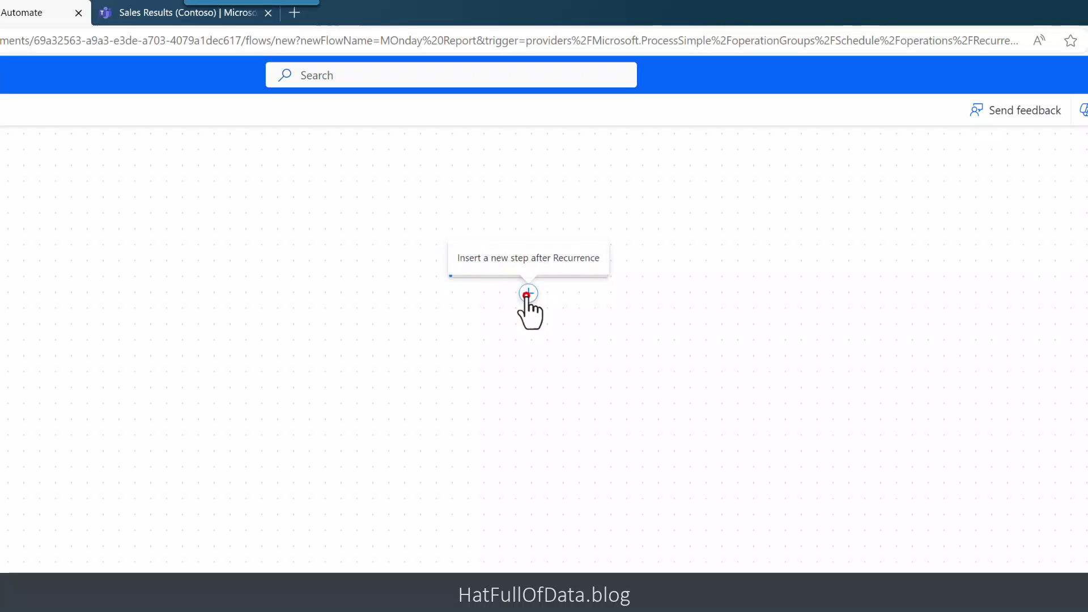
- Add a Power BI 'Run a query against a dataset' action after Recurrence
click(529, 293)
click(527, 329)
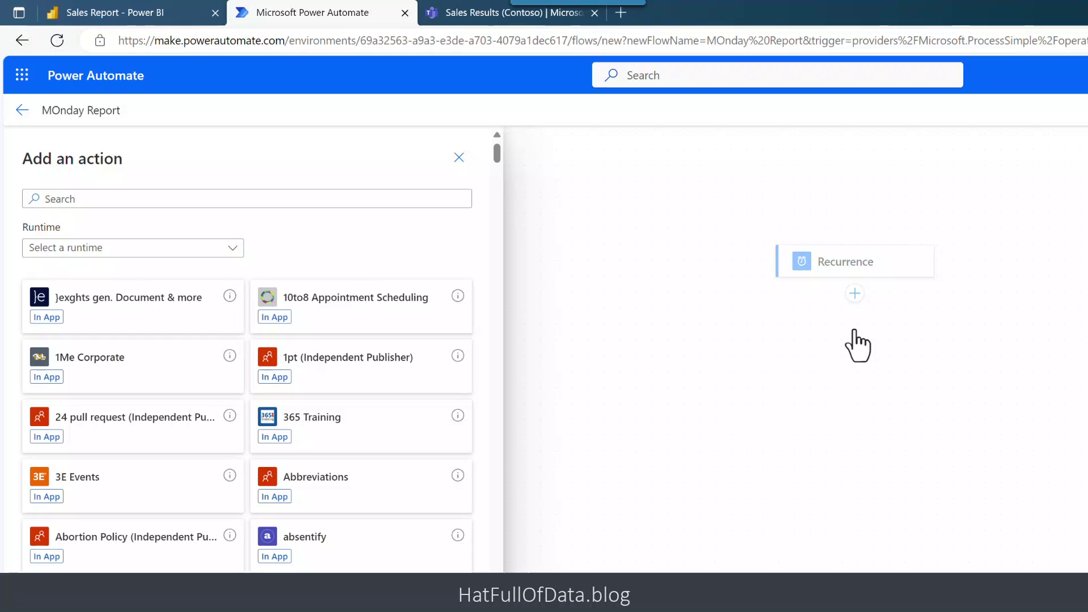
click(428, 198)
text(pow)
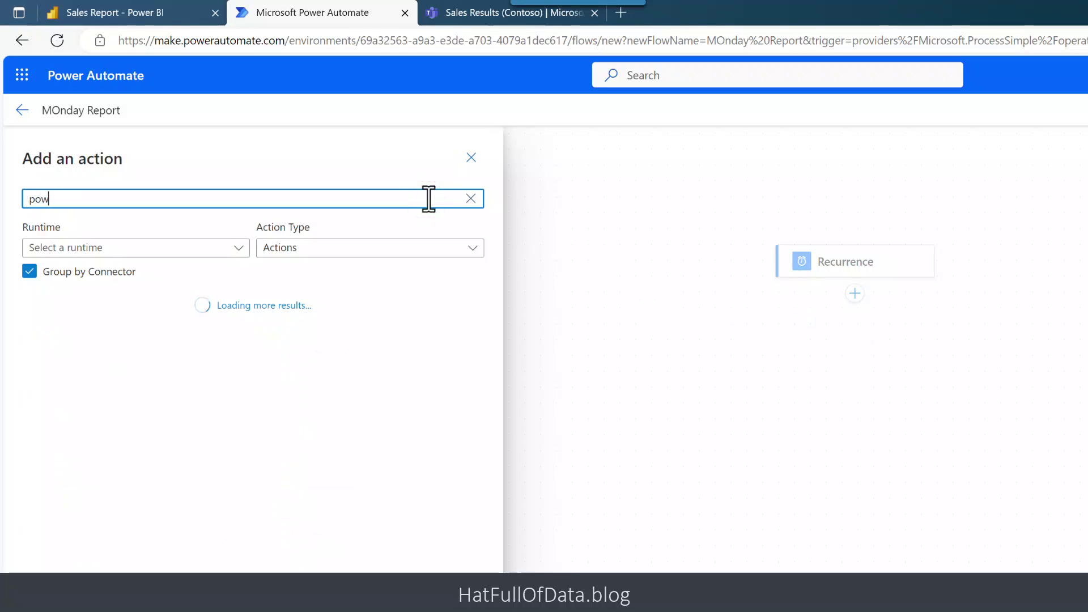
text(er bi )
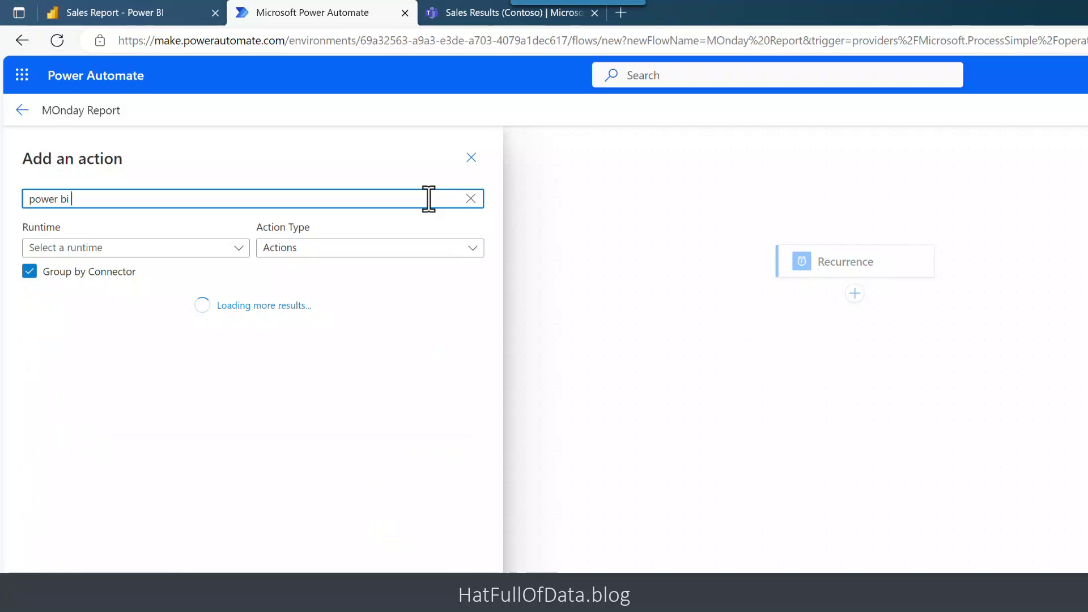
text(query)
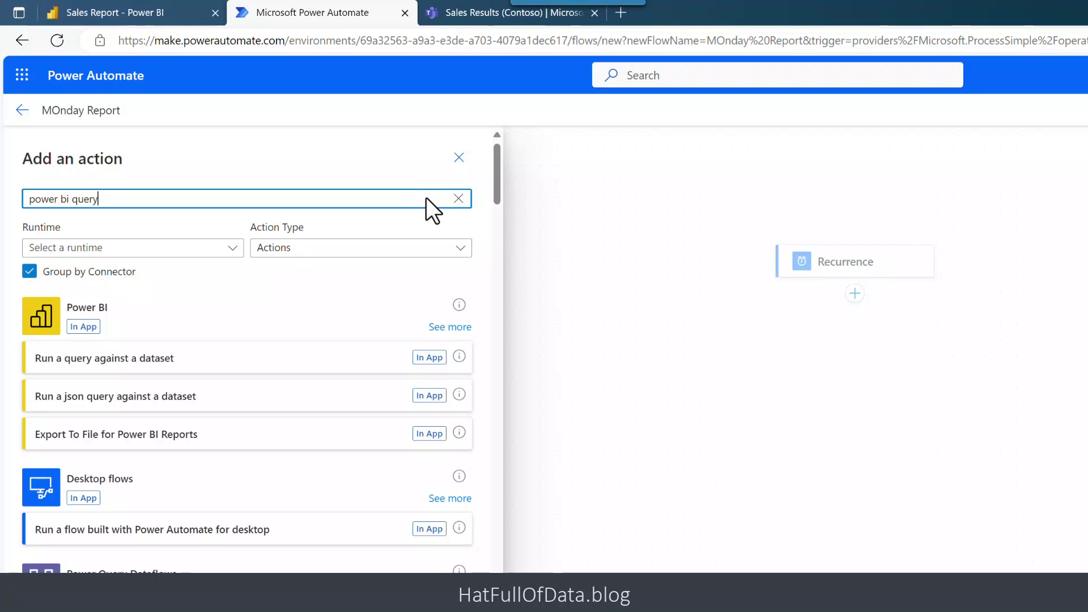
click(172, 358)
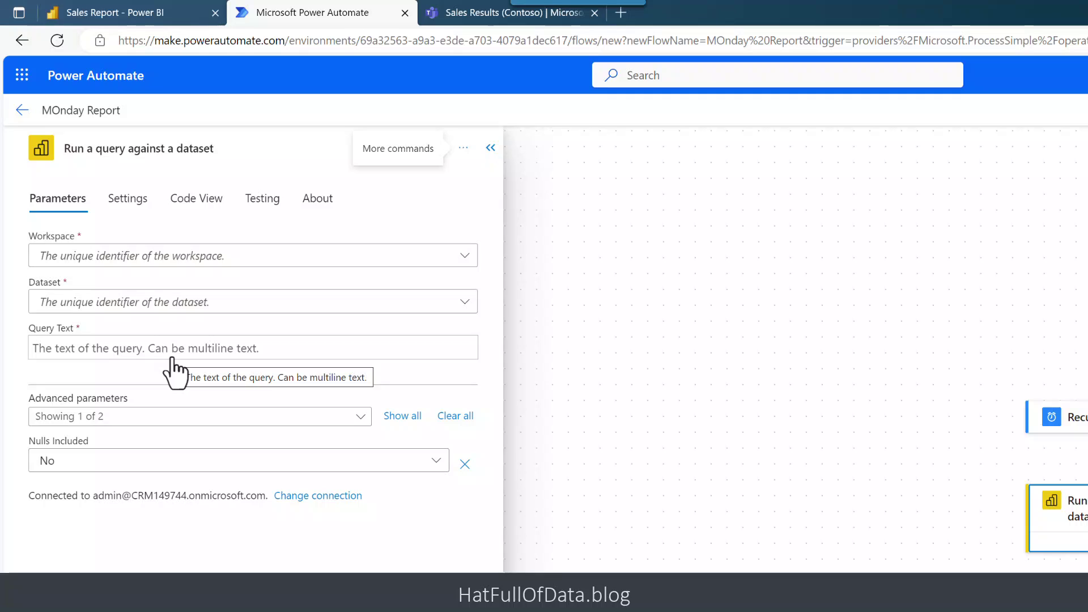
- Point the query action at workspace Sales and dataset Sales Report
click(466, 262)
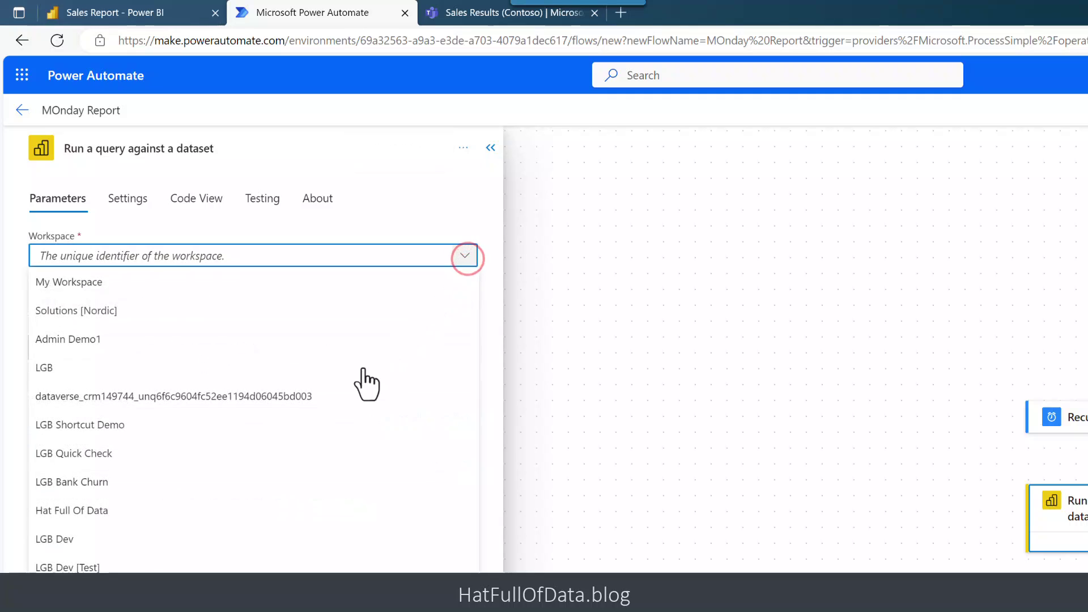
text(Sales)
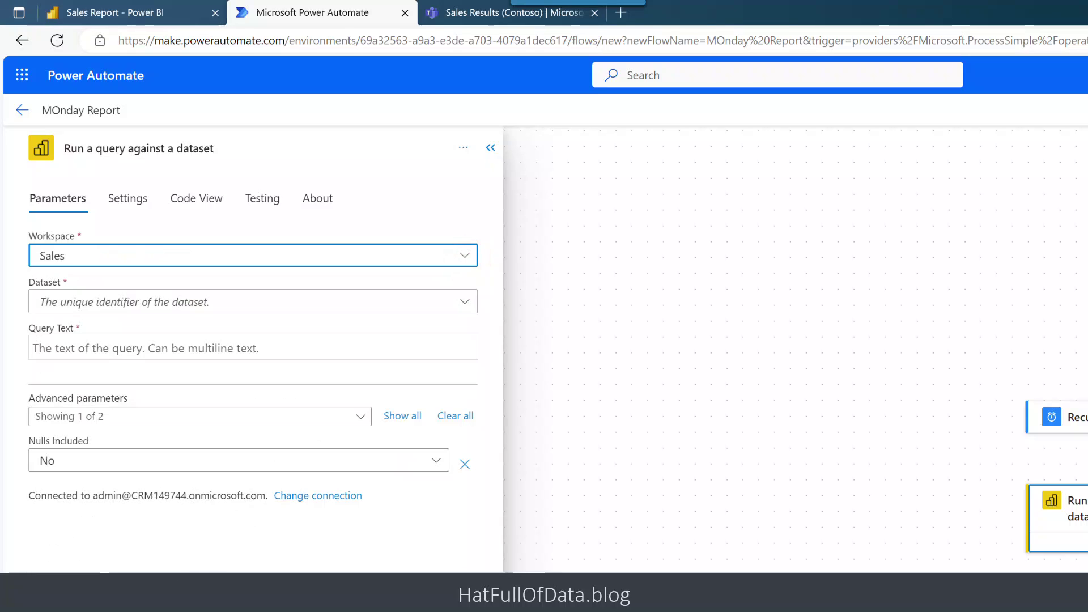
click(465, 300)
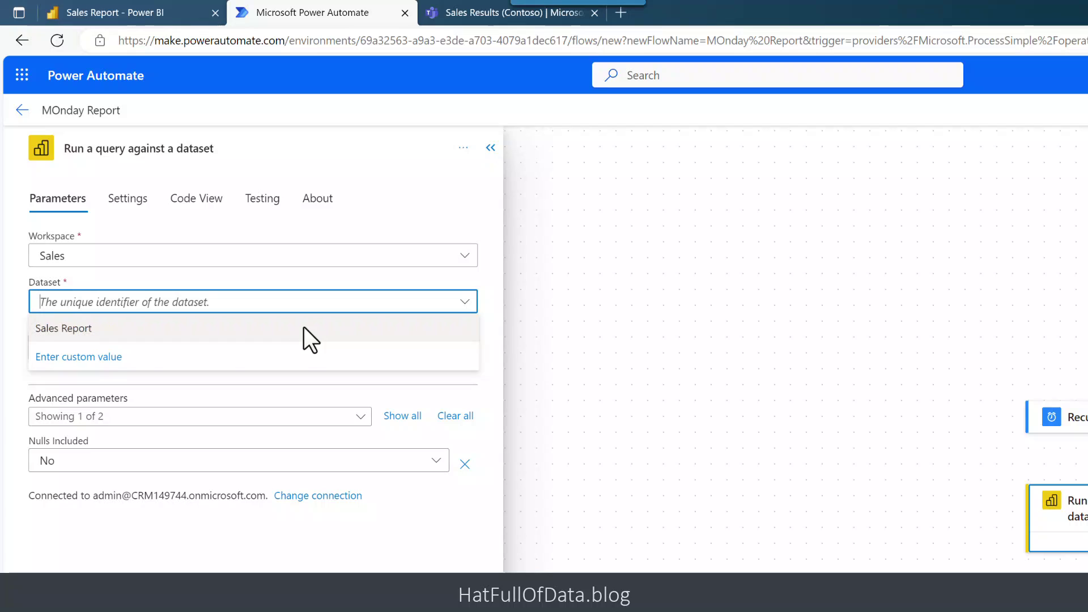
click(97, 337)
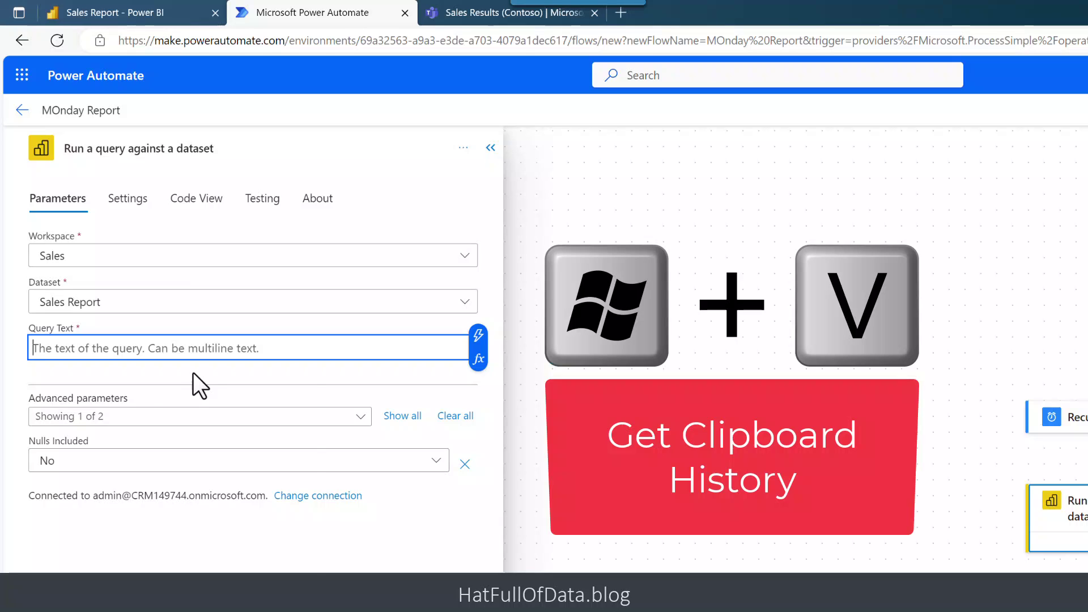
- Paste the copied Week Offset -1 DAX query from clipboard history into Query Text
key(super+v)
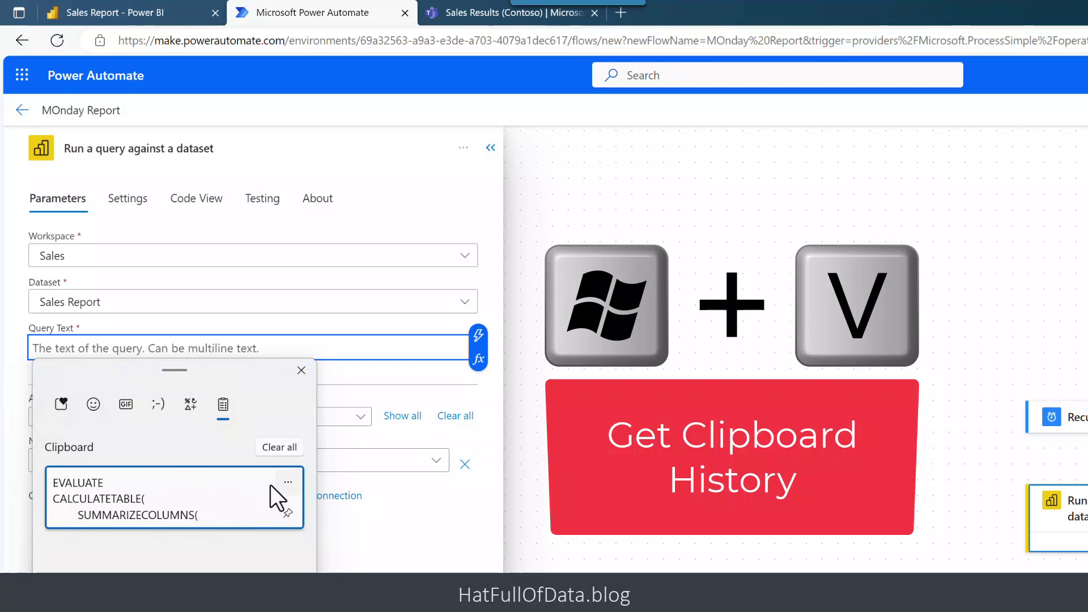
click(290, 482)
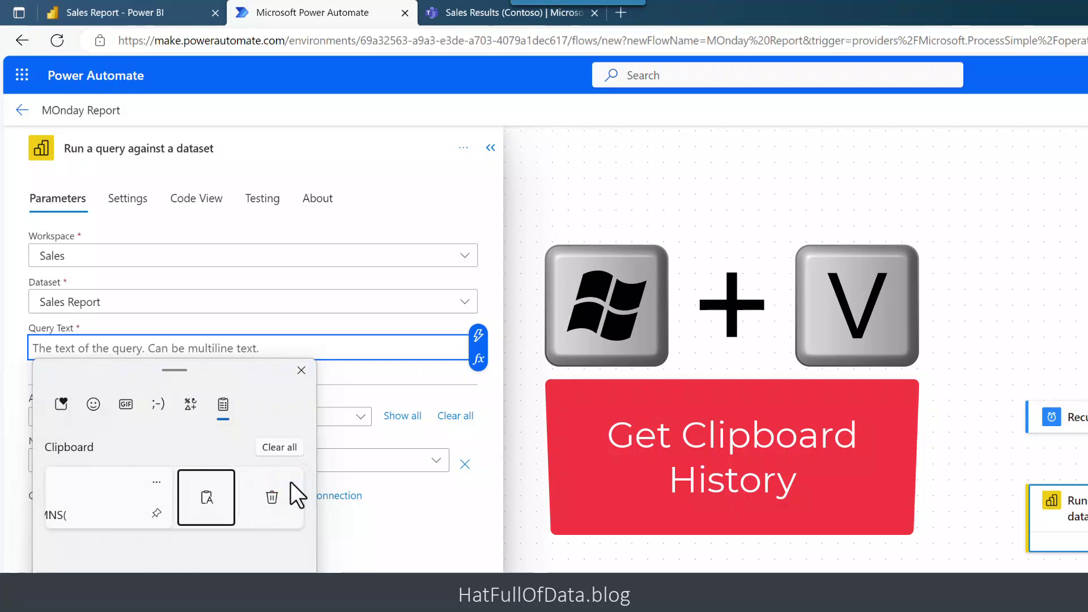
click(211, 494)
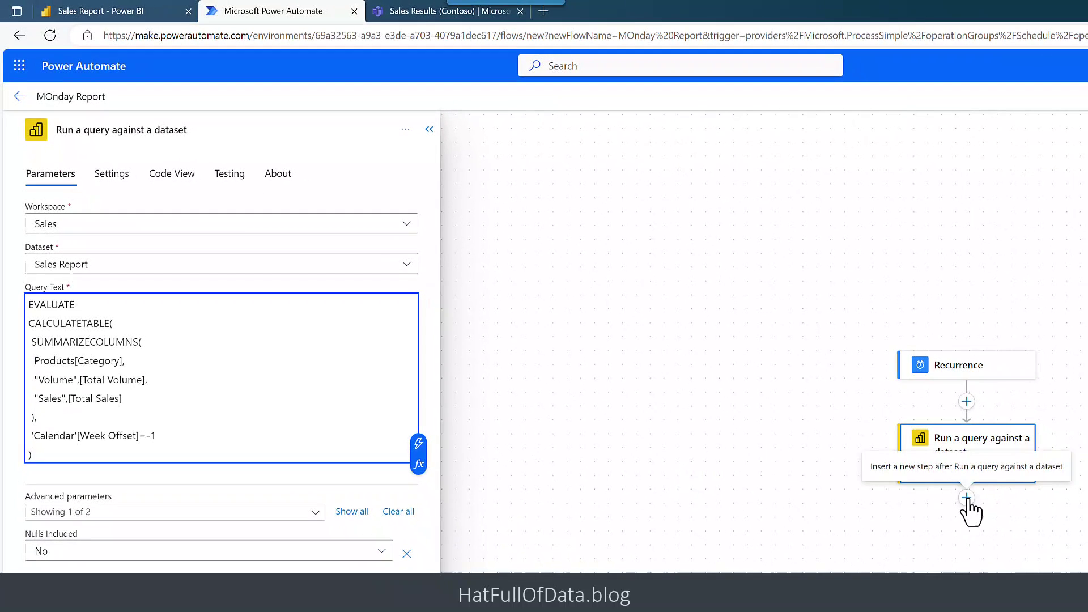
- Add a Compose action after the dataset query step
click(966, 499)
click(968, 516)
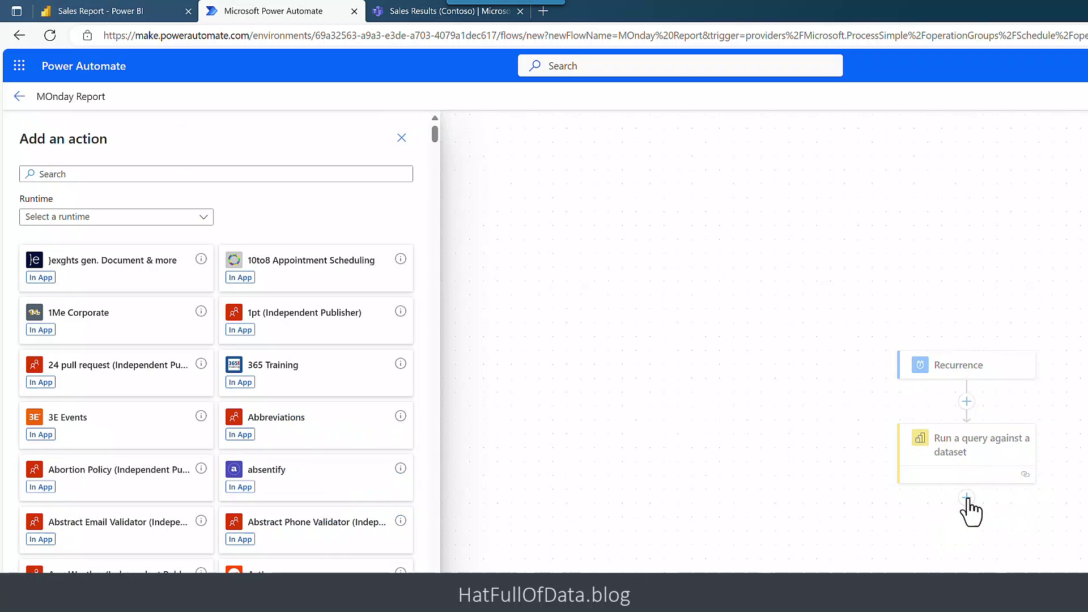
click(318, 172)
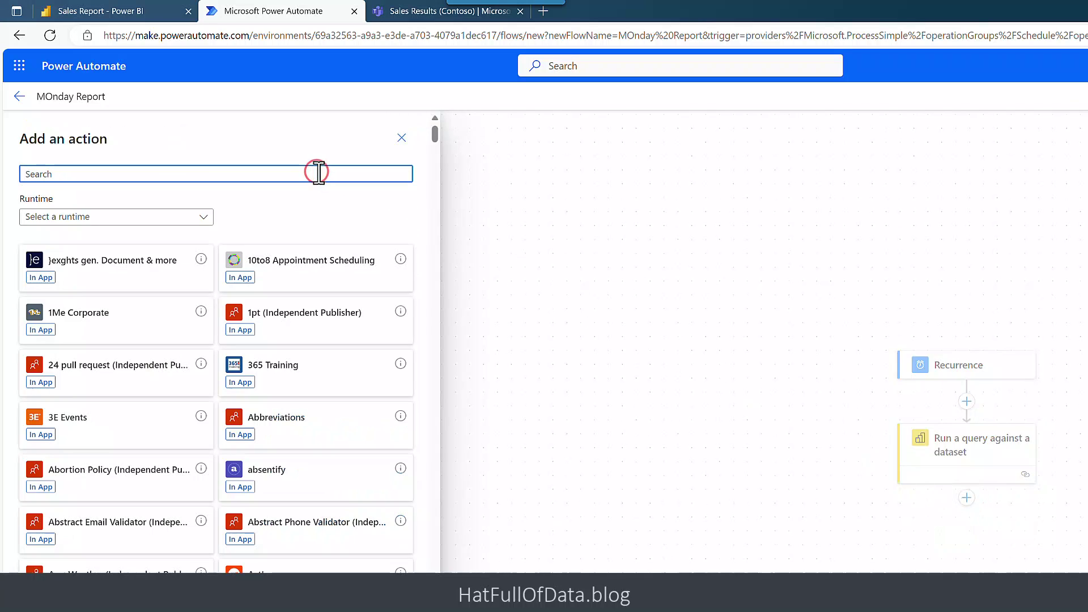
text(compo)
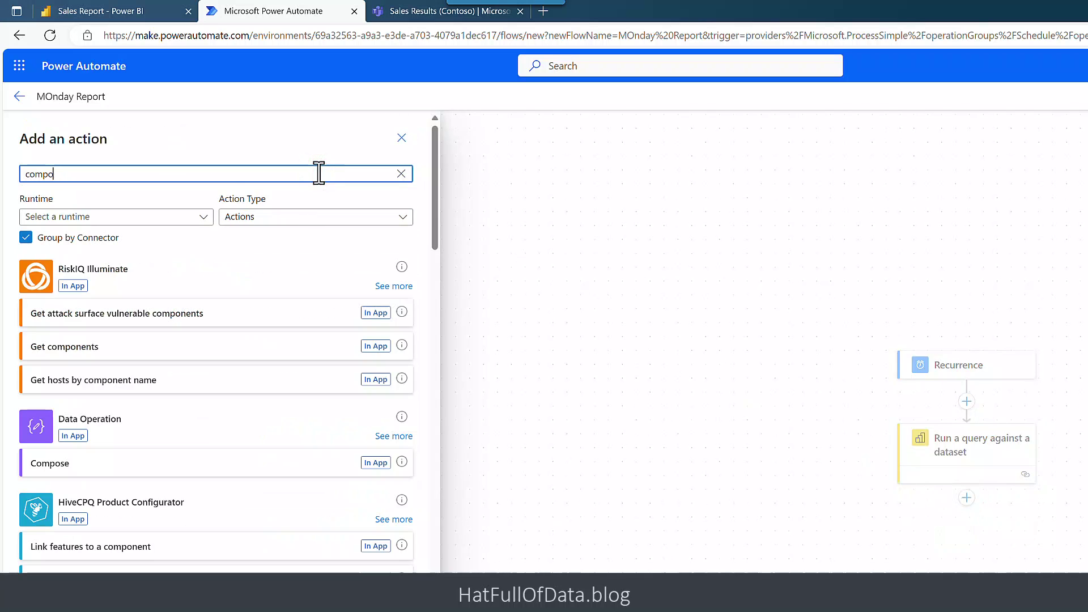
text(se)
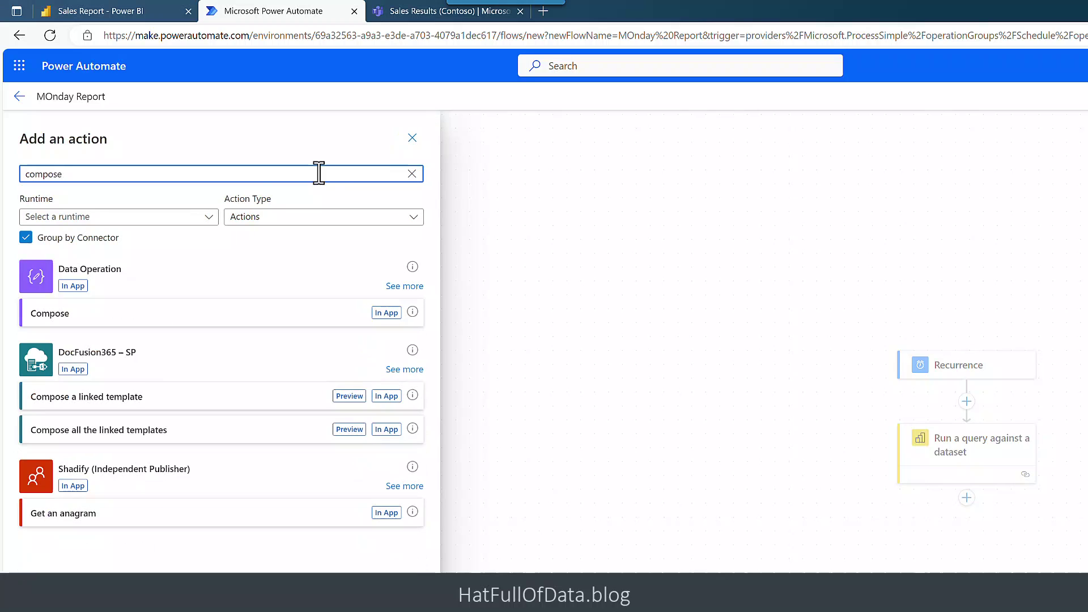
click(130, 329)
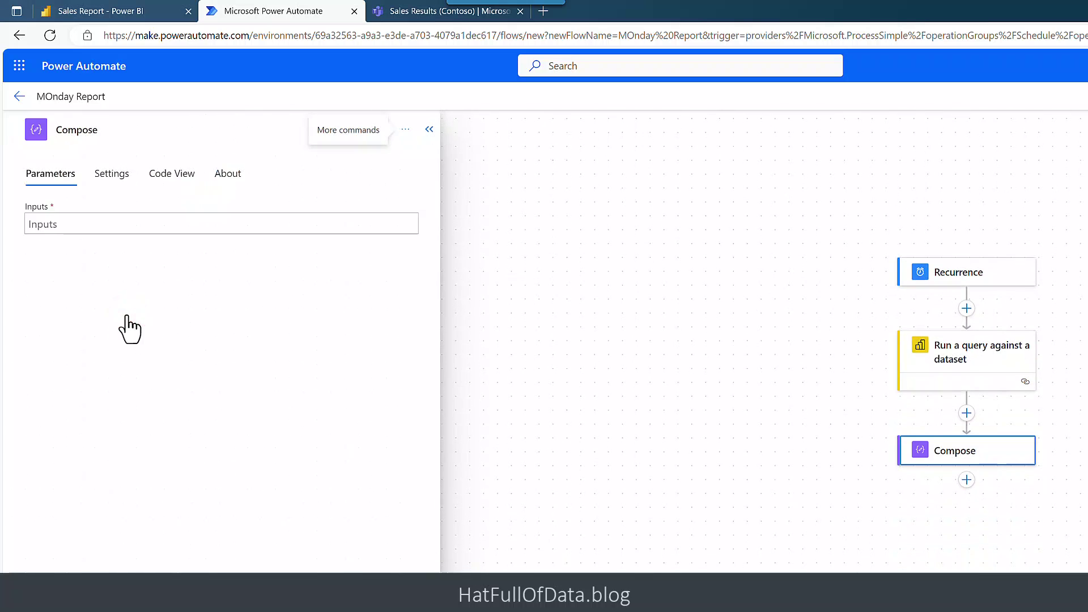
- Set the Compose input to the query's First table rows and save the flow
click(94, 222)
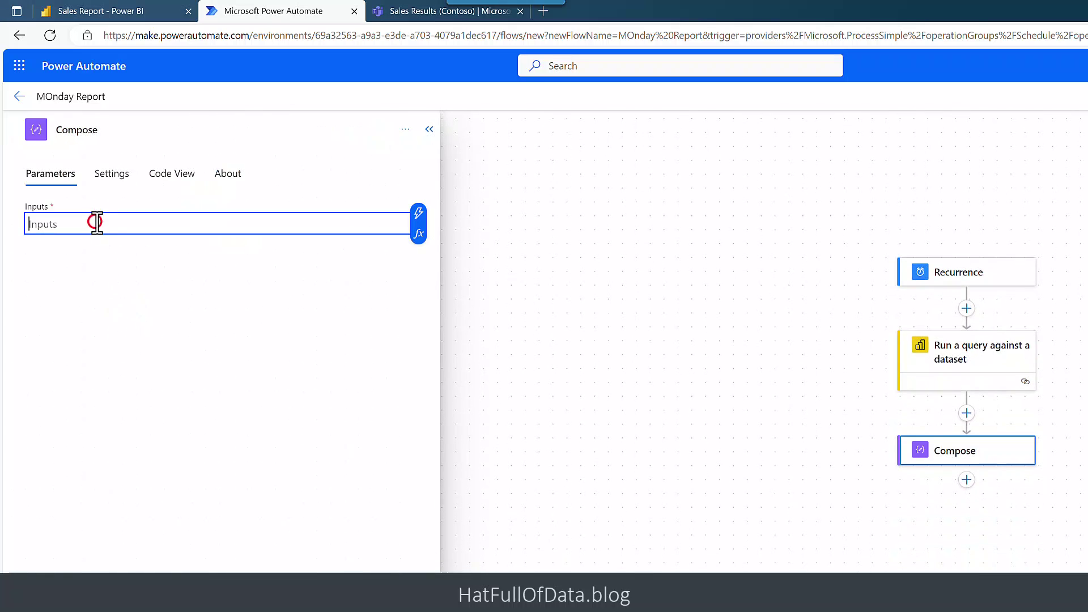
click(420, 218)
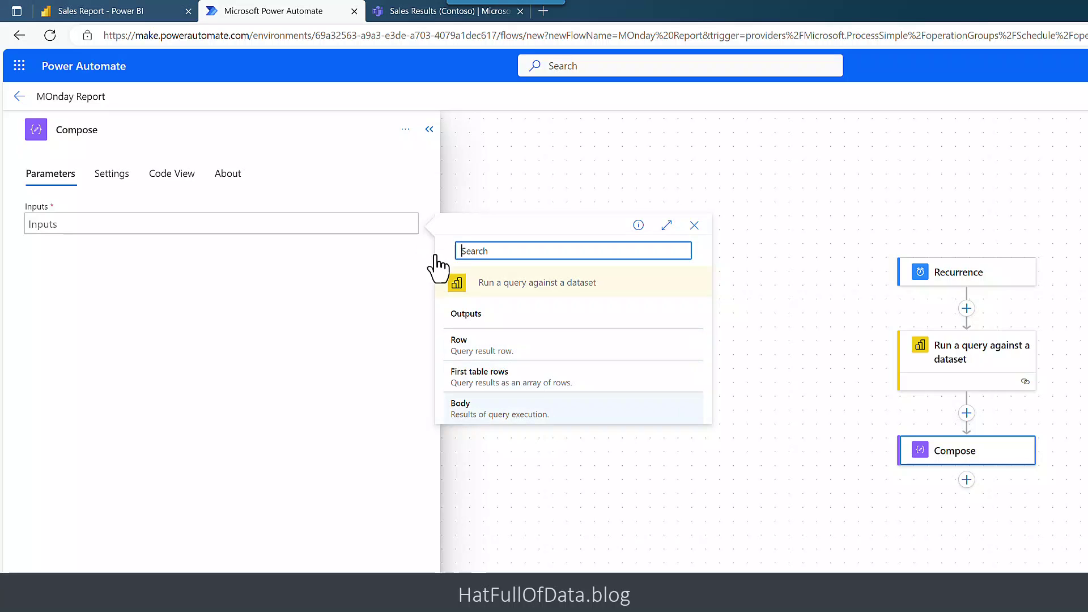
click(487, 381)
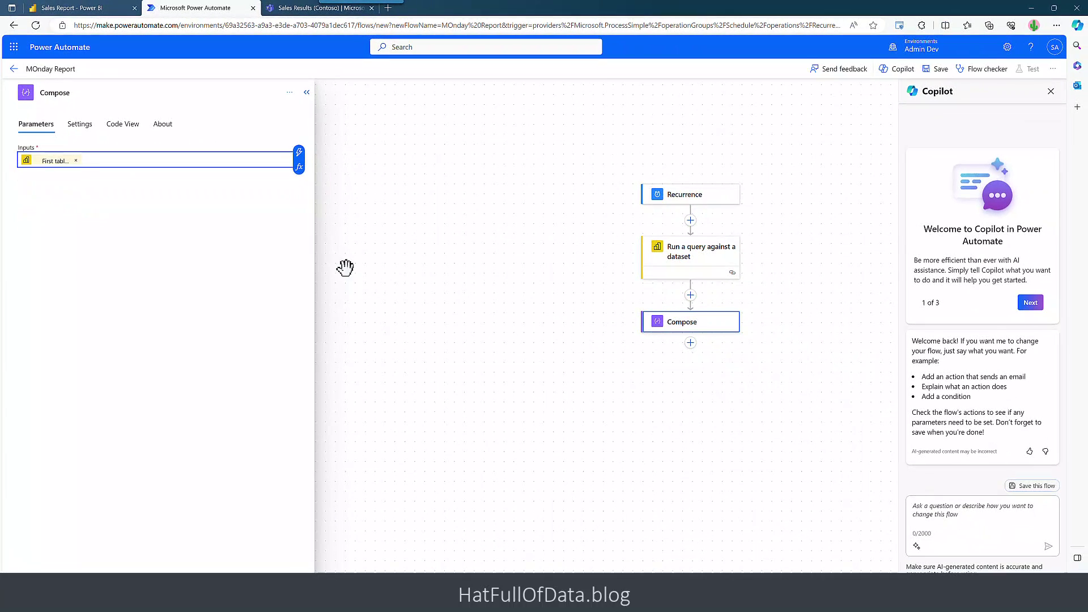
click(937, 69)
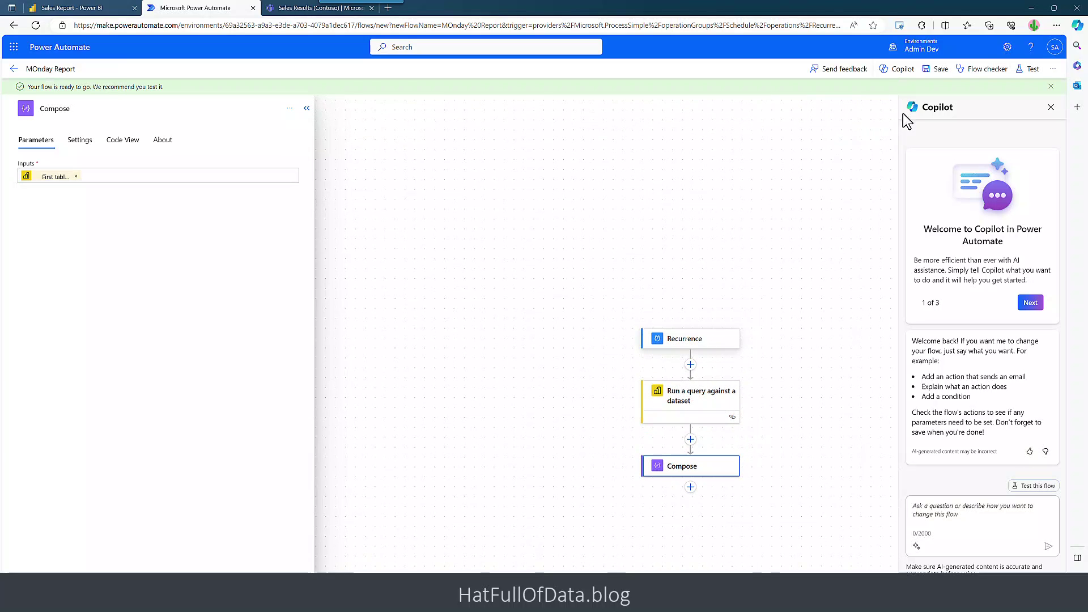
- Test the flow manually, then copy the Compose outputs (e.g. Fruit: Volume 151, Sales 557.2)
click(1027, 70)
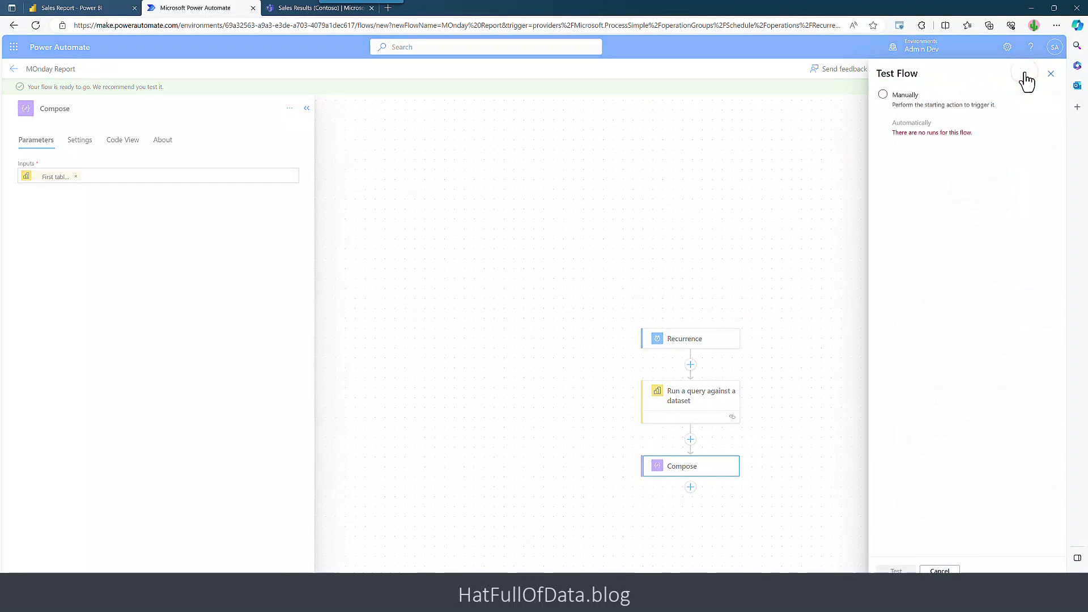
click(914, 96)
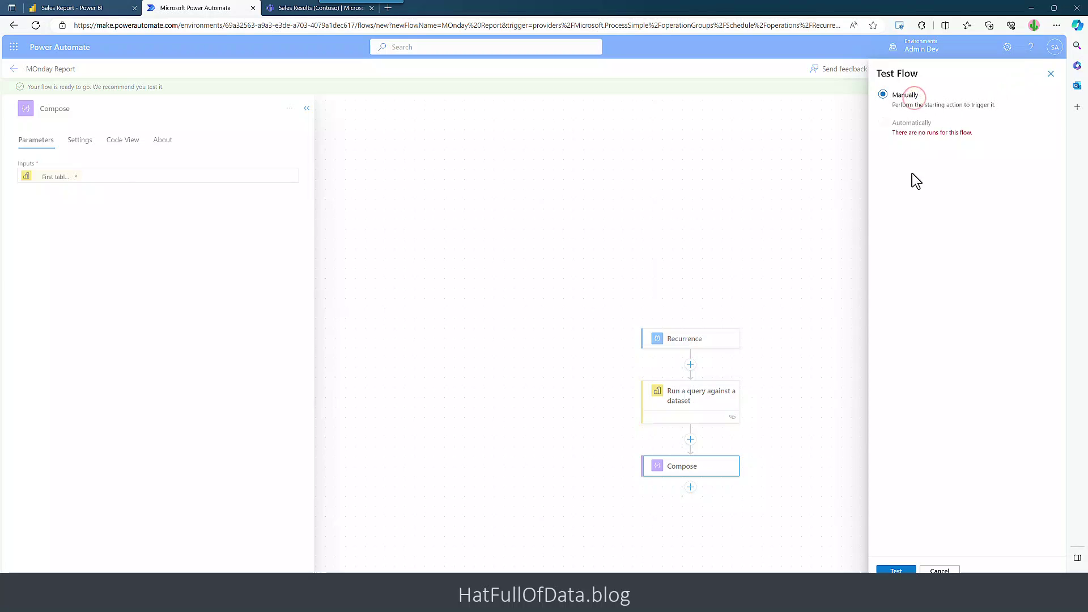
click(899, 570)
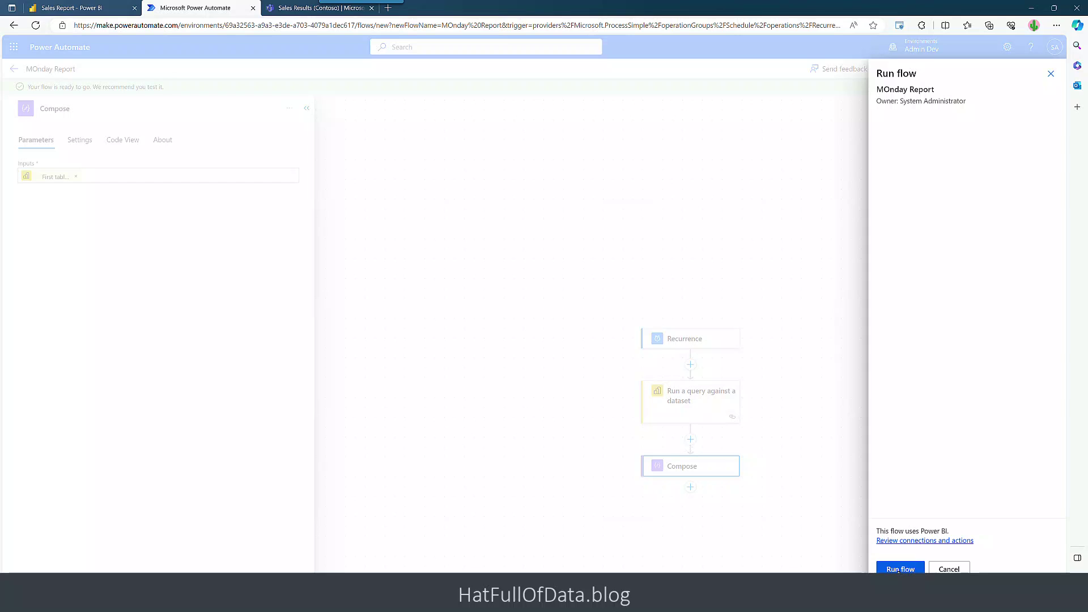
click(900, 569)
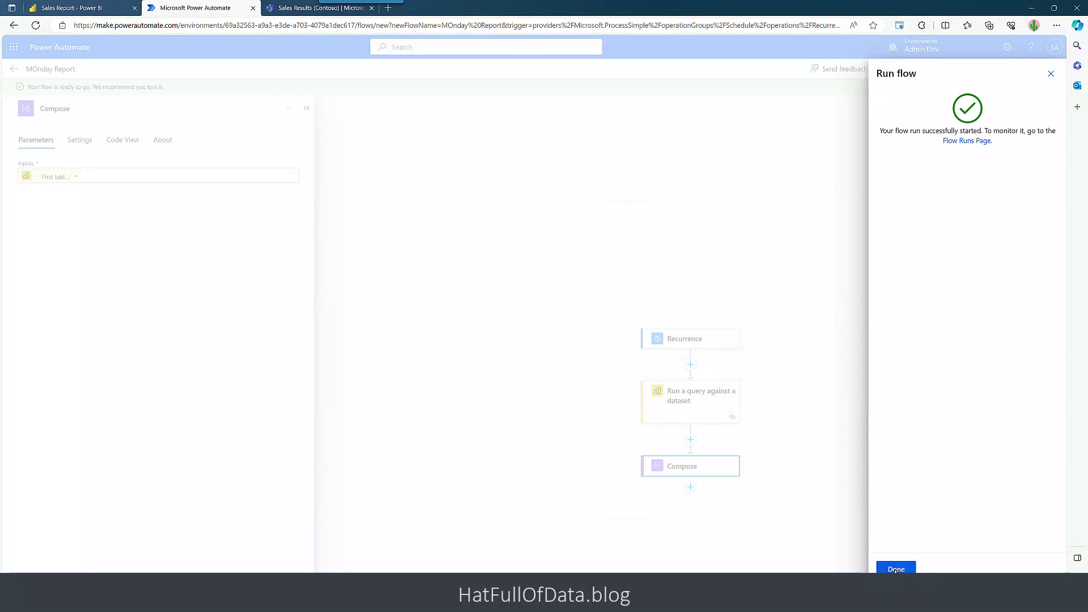
click(896, 569)
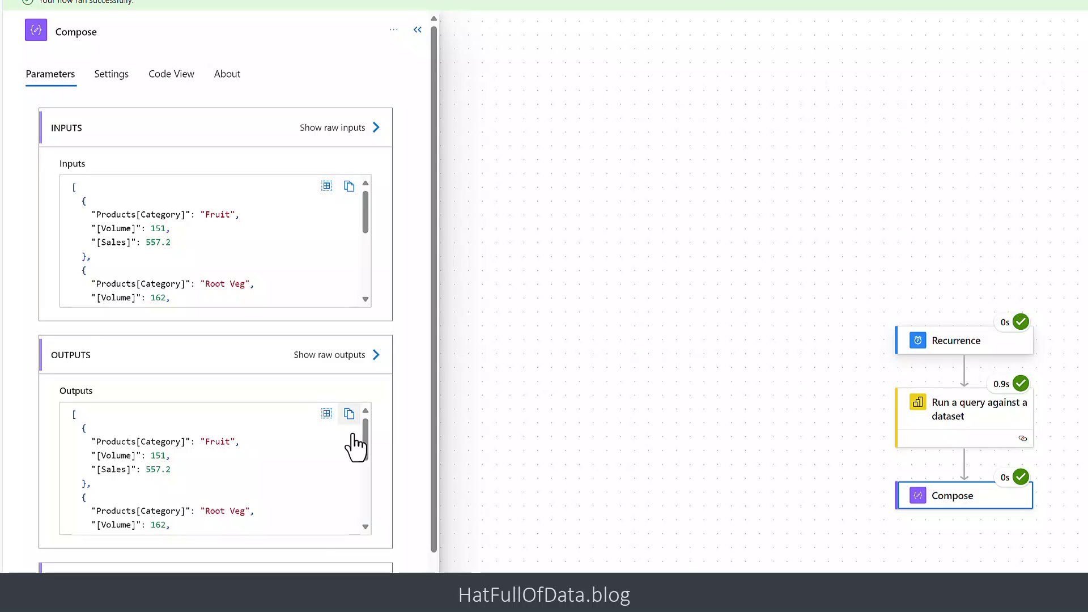
click(348, 415)
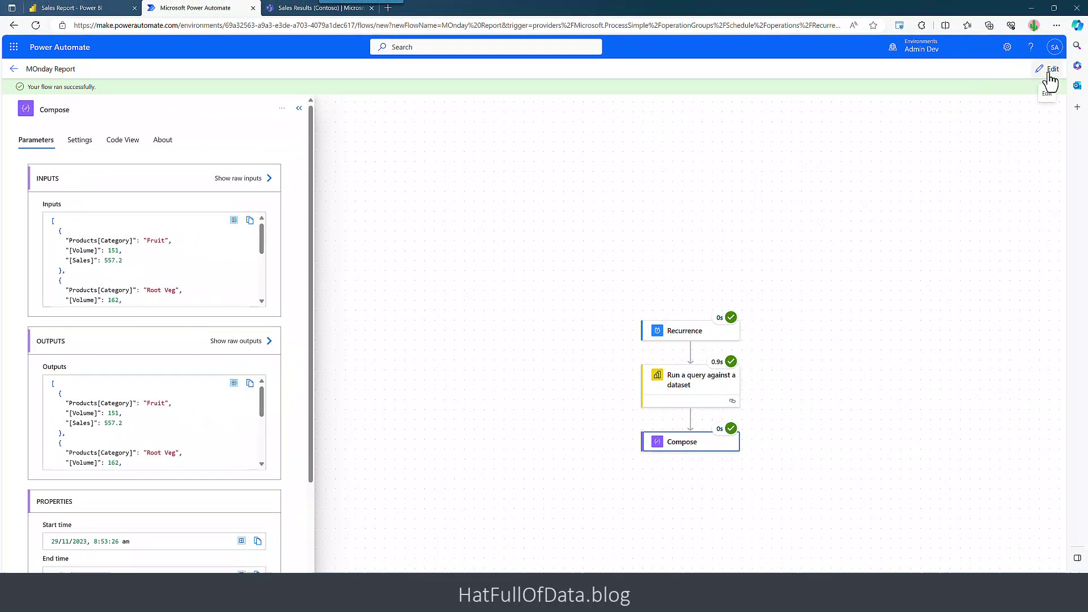
- Back in edit mode, add a Parse JSON action after Compose
click(1050, 71)
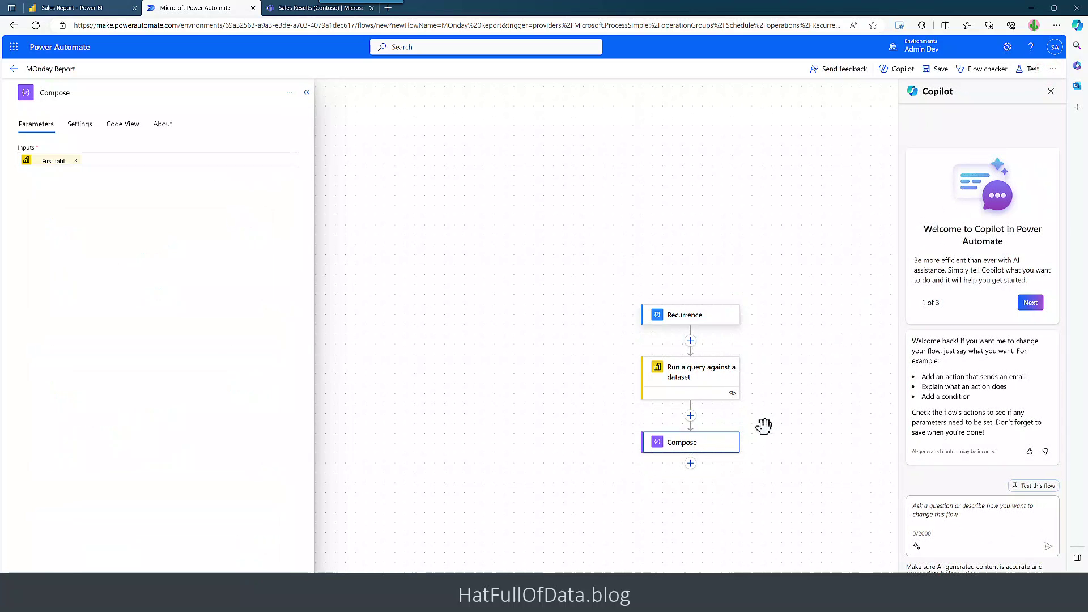
drag(764, 427, 509, 271)
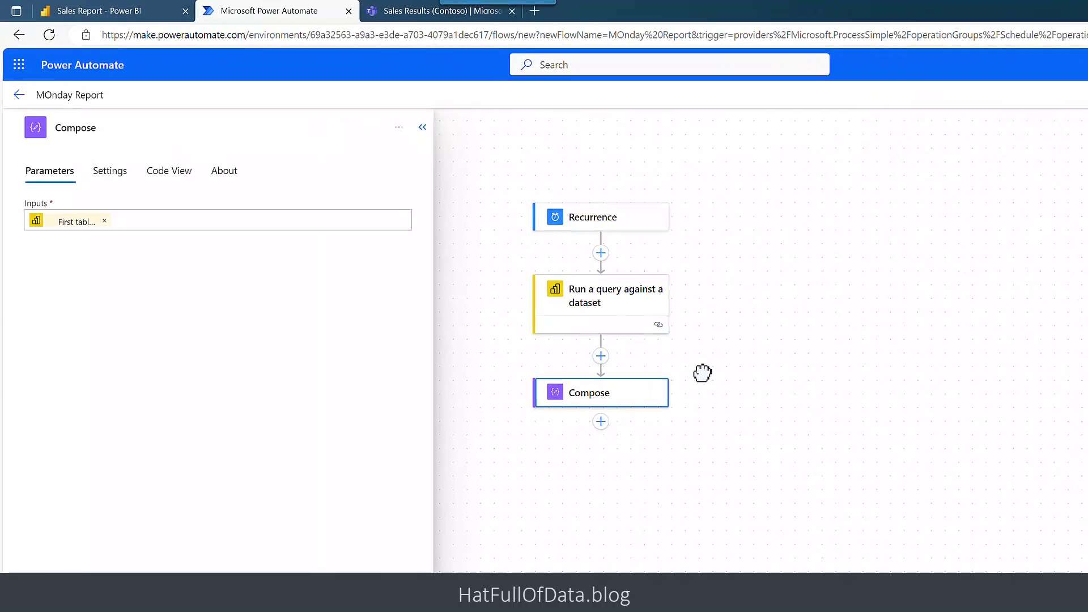
click(610, 432)
click(607, 458)
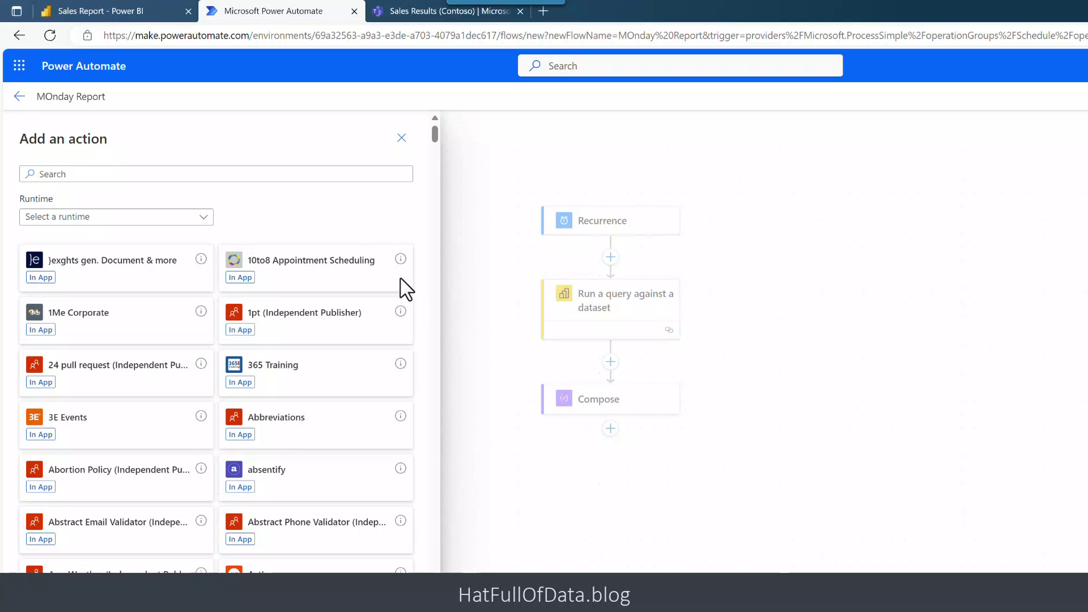
click(285, 174)
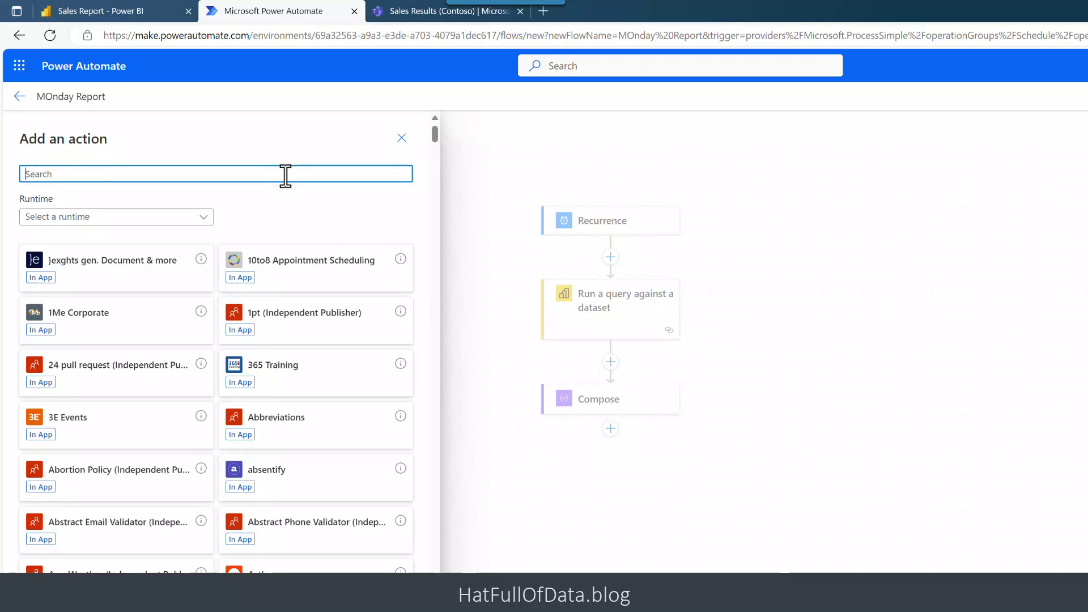
text(parse)
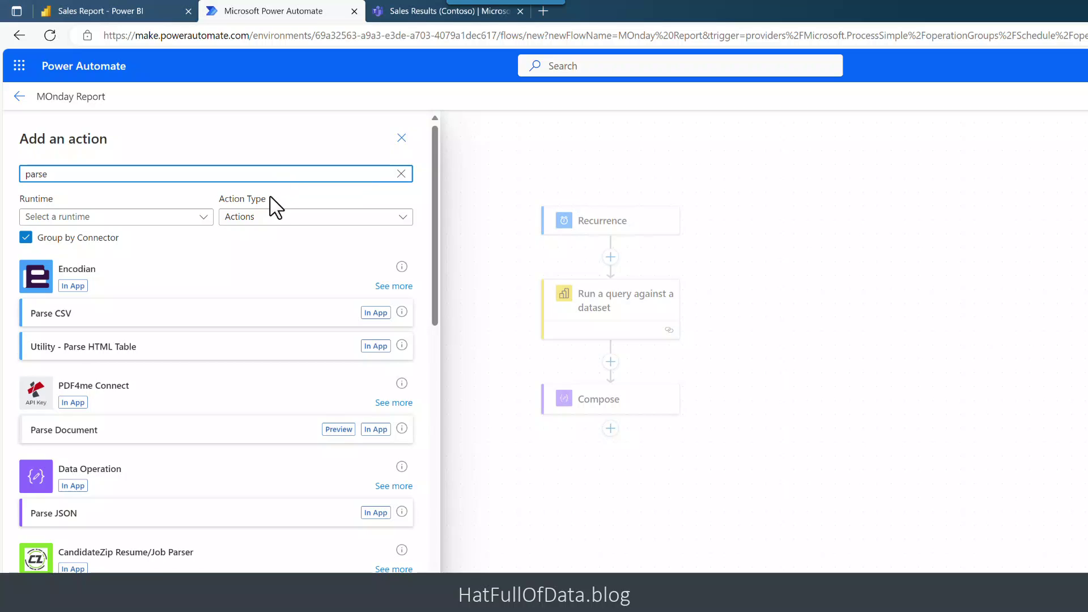
click(75, 510)
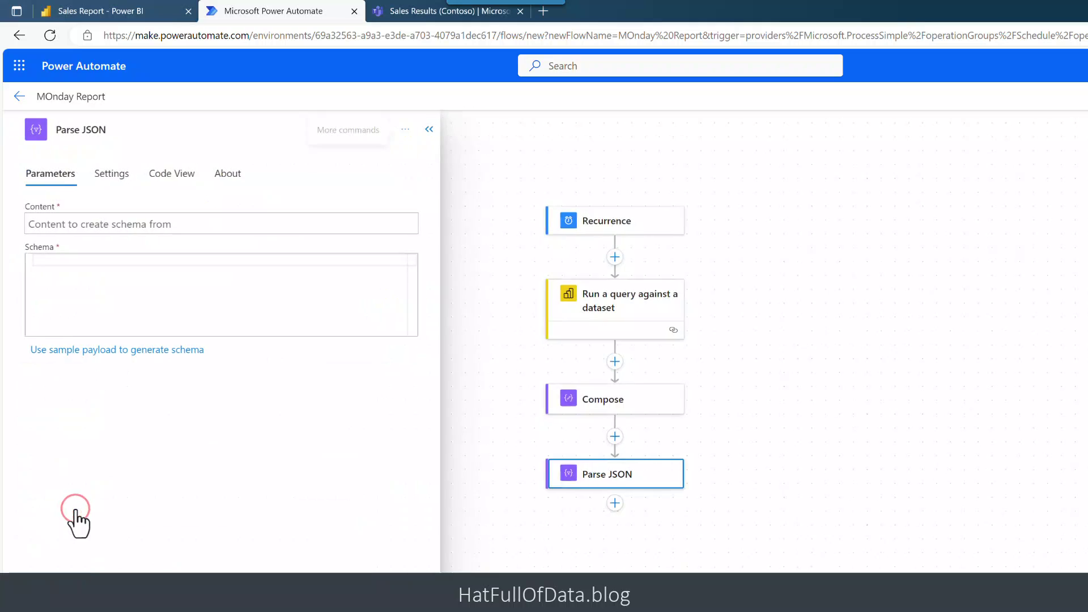
- Set Parse JSON content to First table rows and open the sample-payload schema generator
click(72, 225)
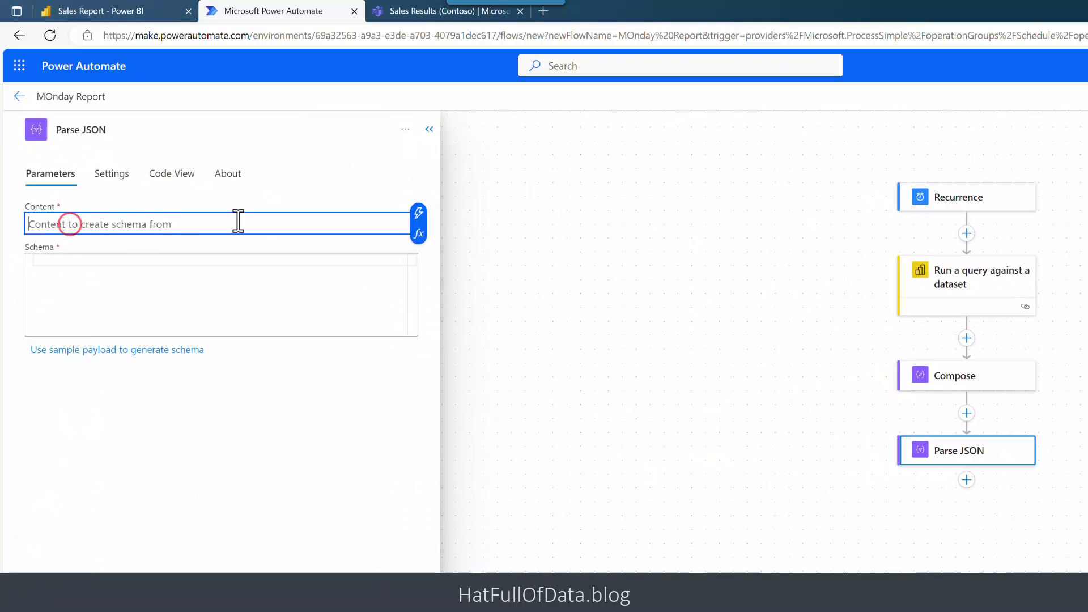
click(419, 215)
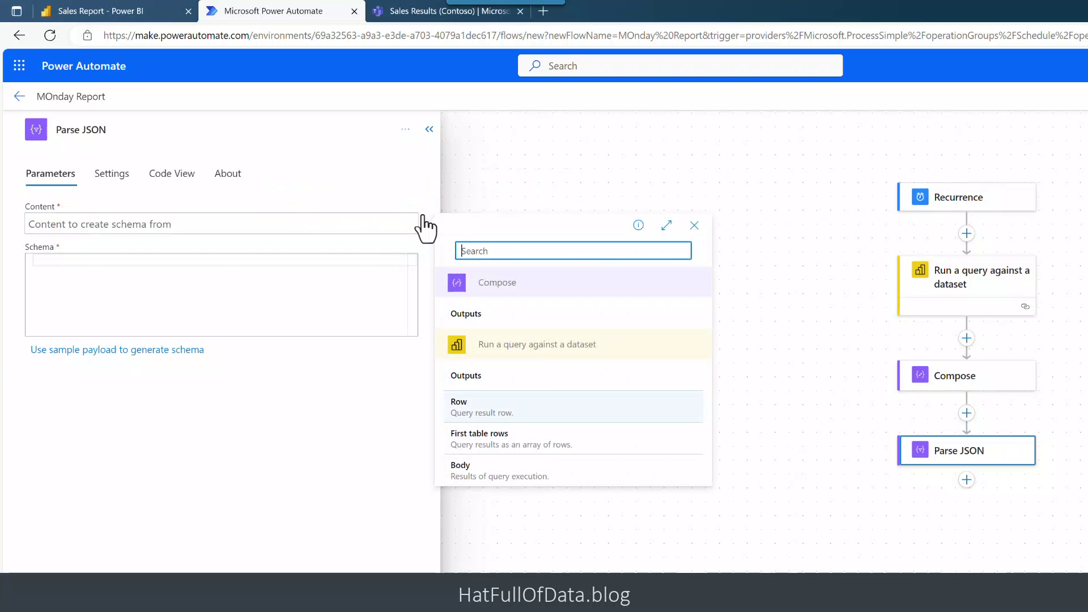
key(Return)
click(264, 269)
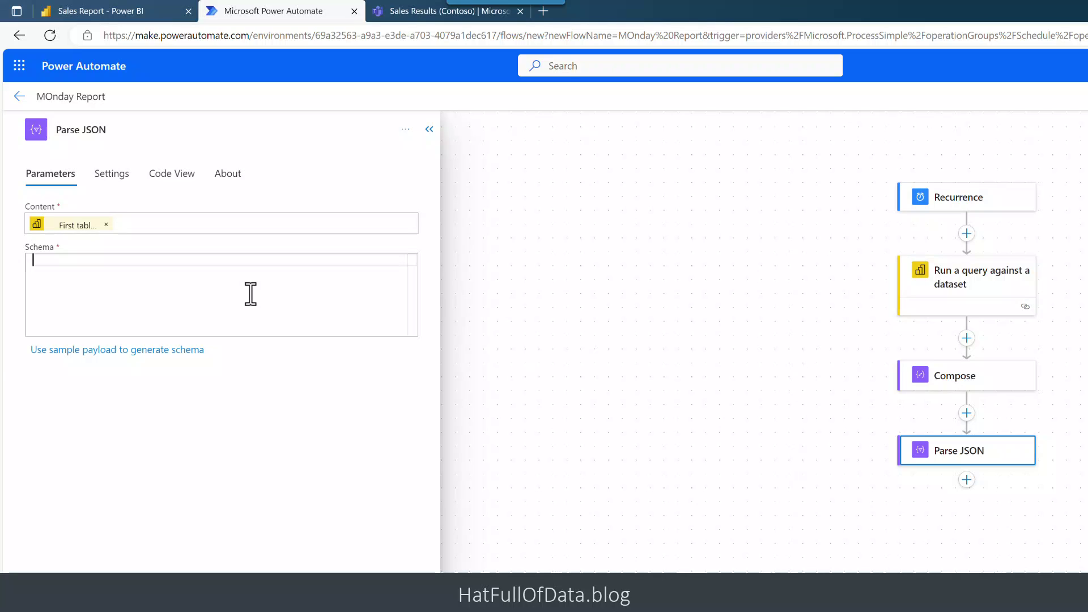
click(112, 352)
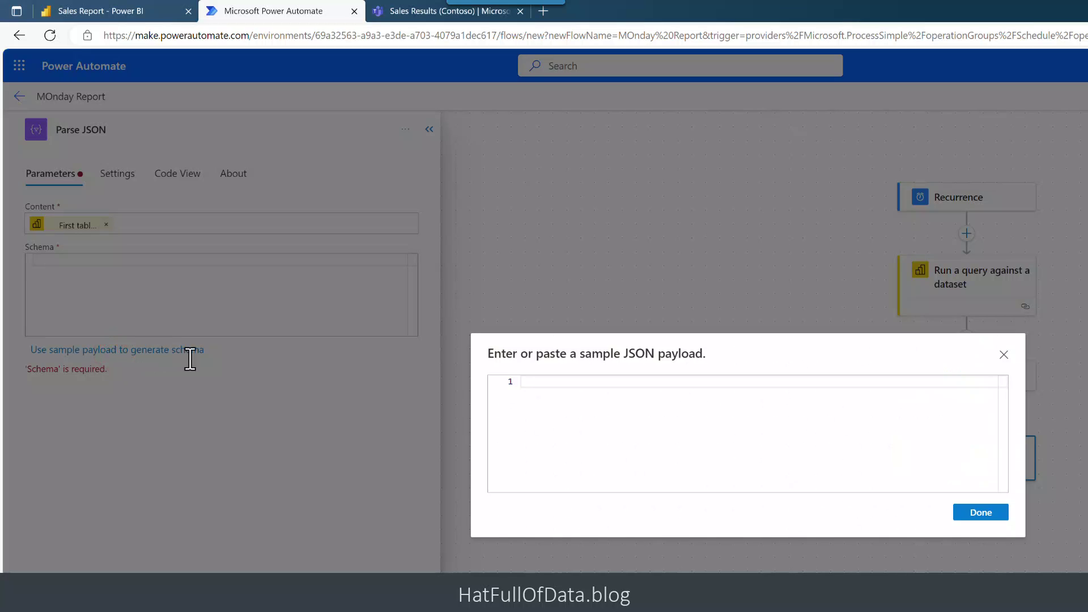
- Paste the copied Compose output as the sample payload and generate the schema
click(550, 381)
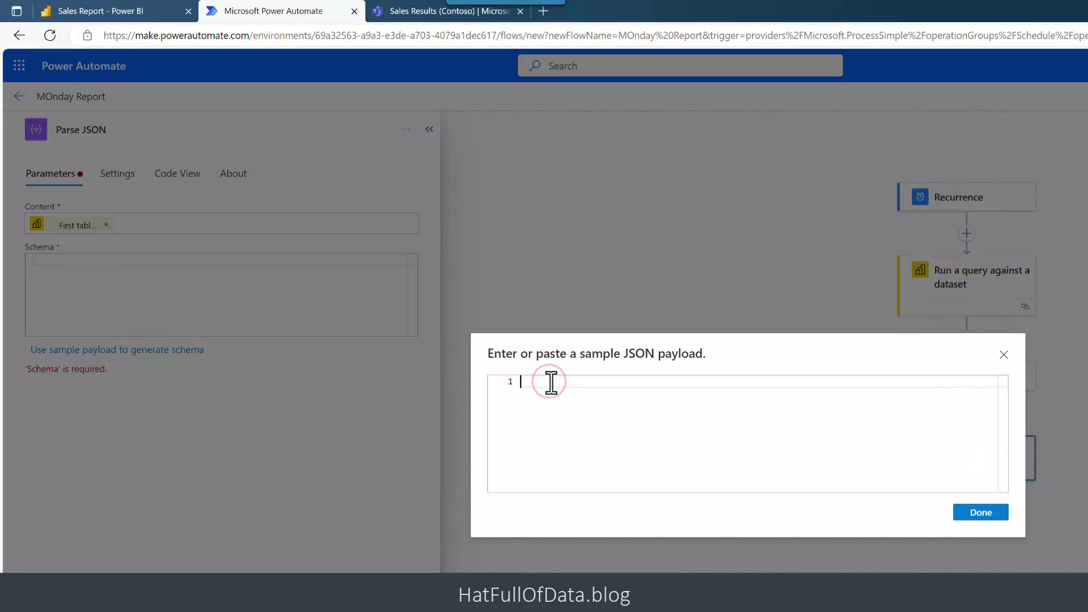
key(ctrl+v)
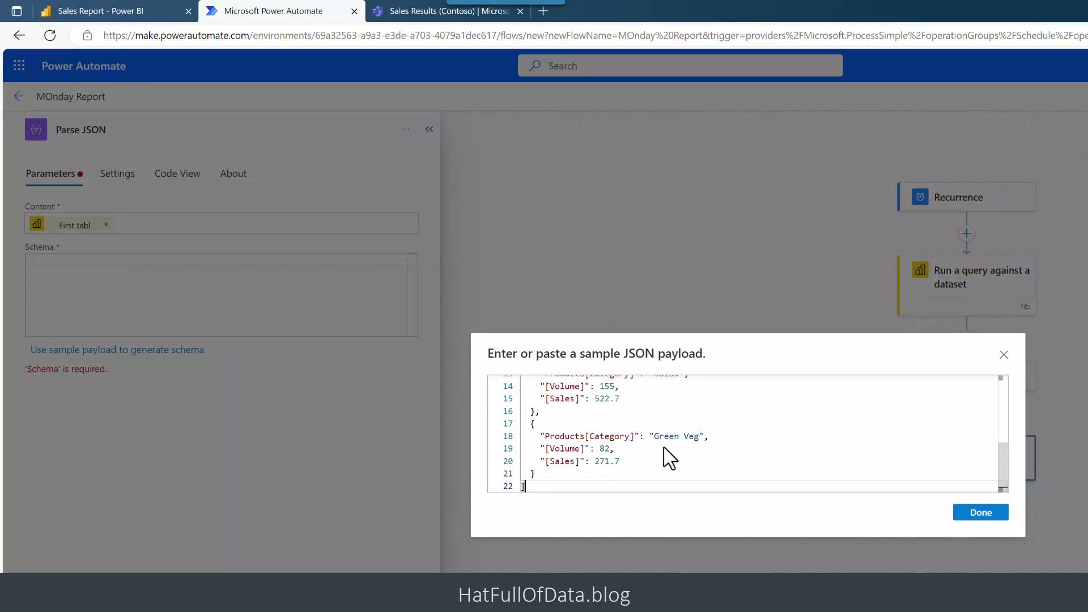
scroll(675, 457, up, 5)
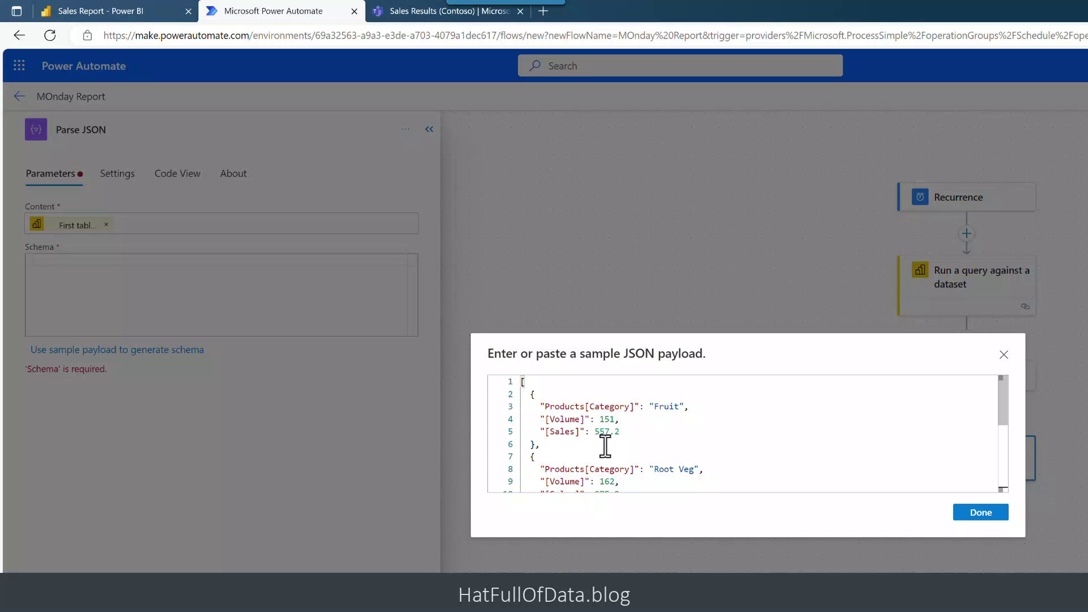
click(981, 514)
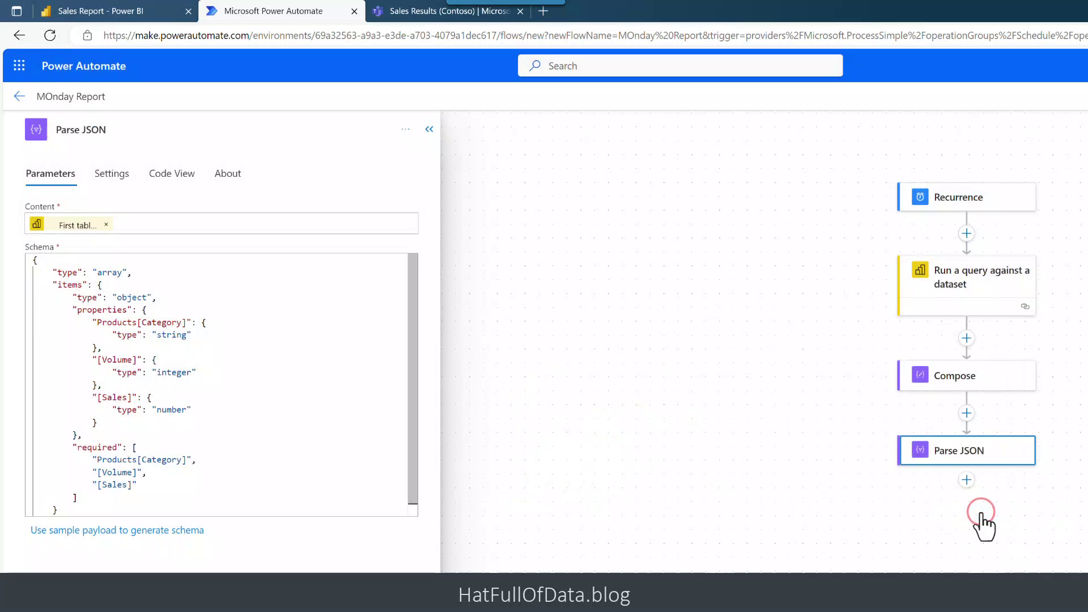
- Add a Create HTML table action after Parse JSON
click(967, 478)
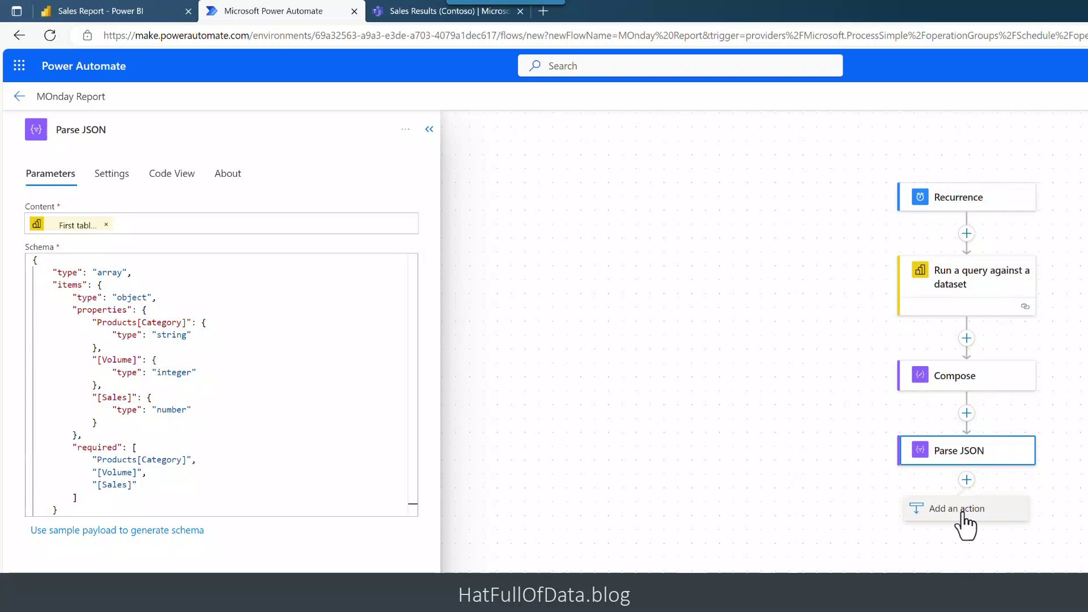
click(962, 511)
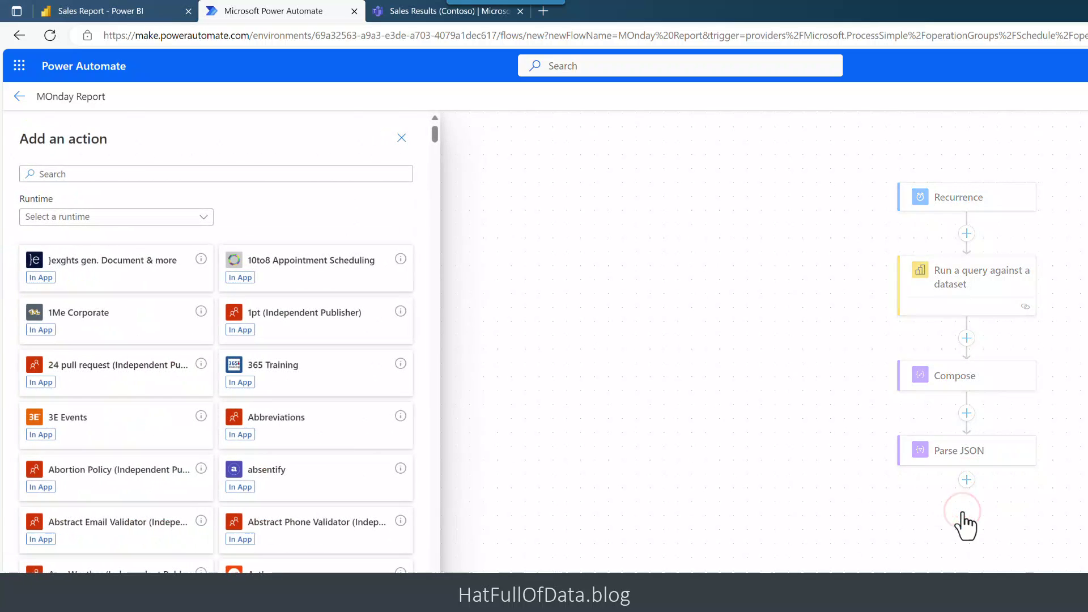
click(368, 173)
text(html)
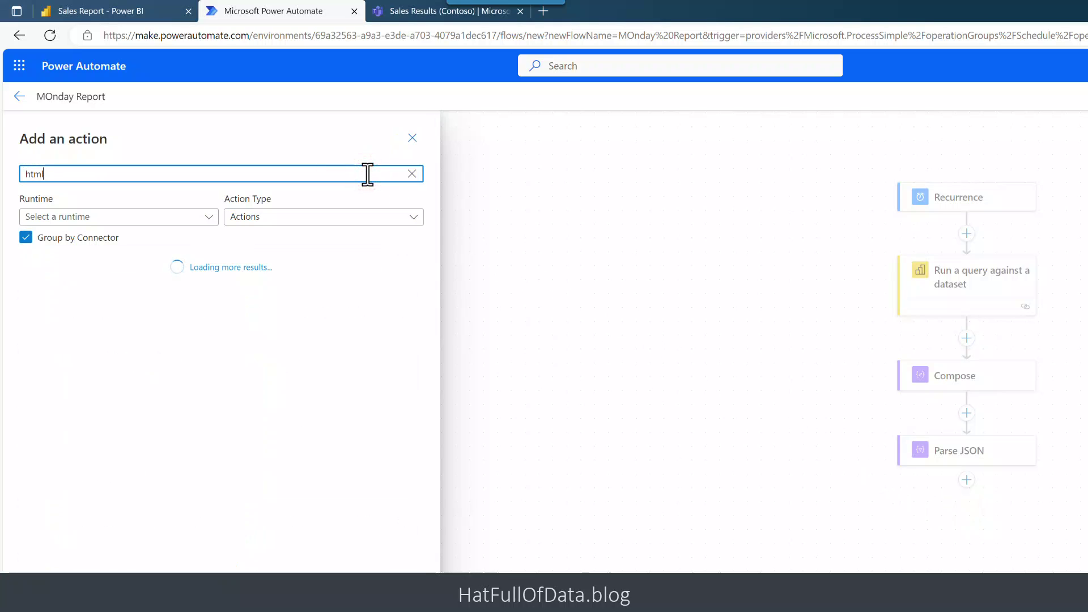
text( table)
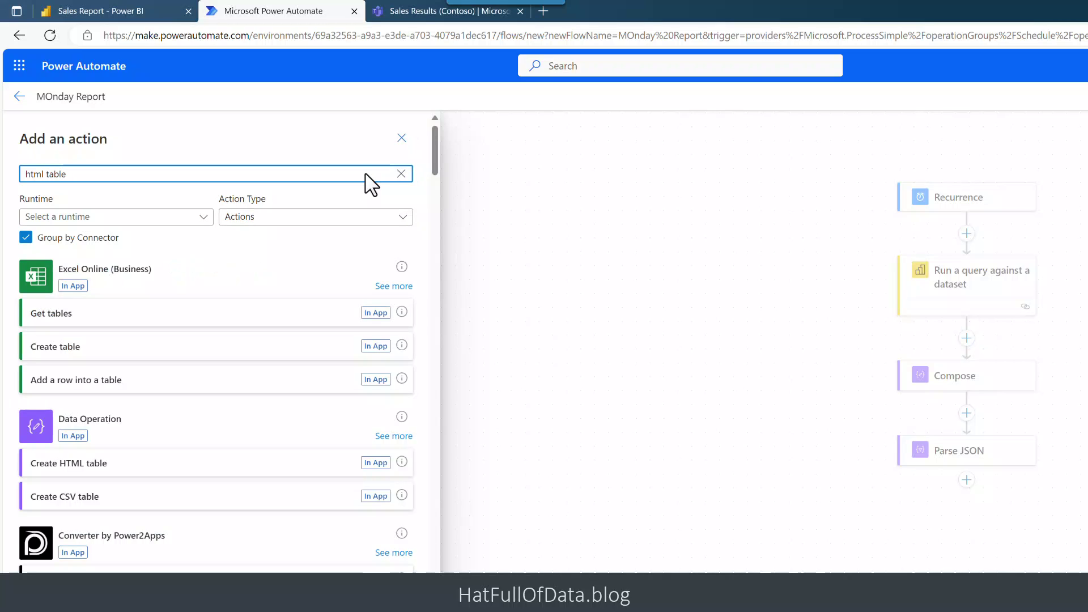
click(109, 478)
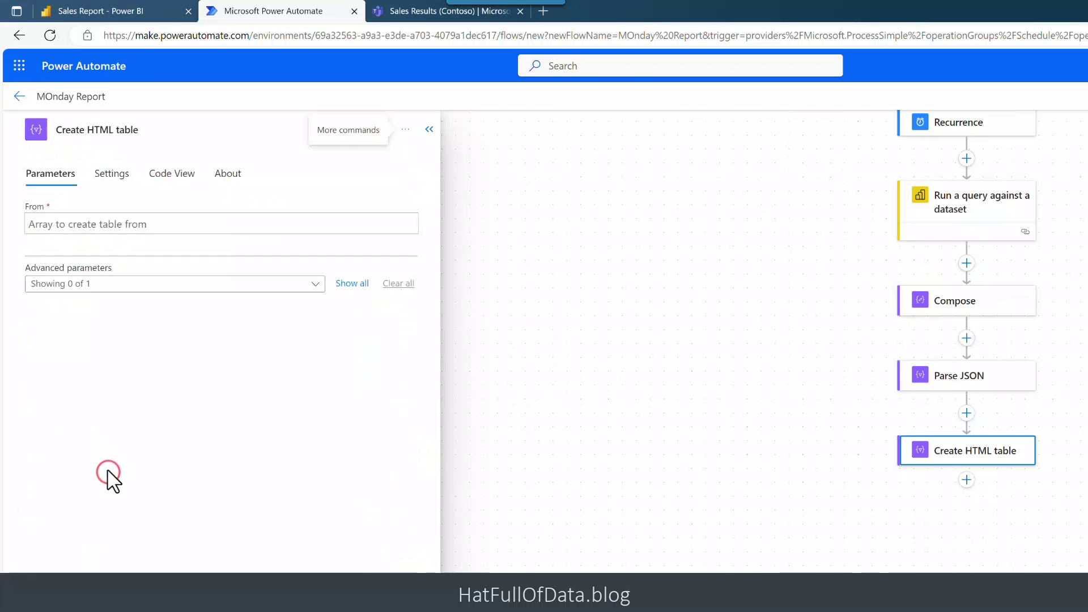
- Set the table's From to the Parse JSON Body and reveal the Columns option
click(39, 223)
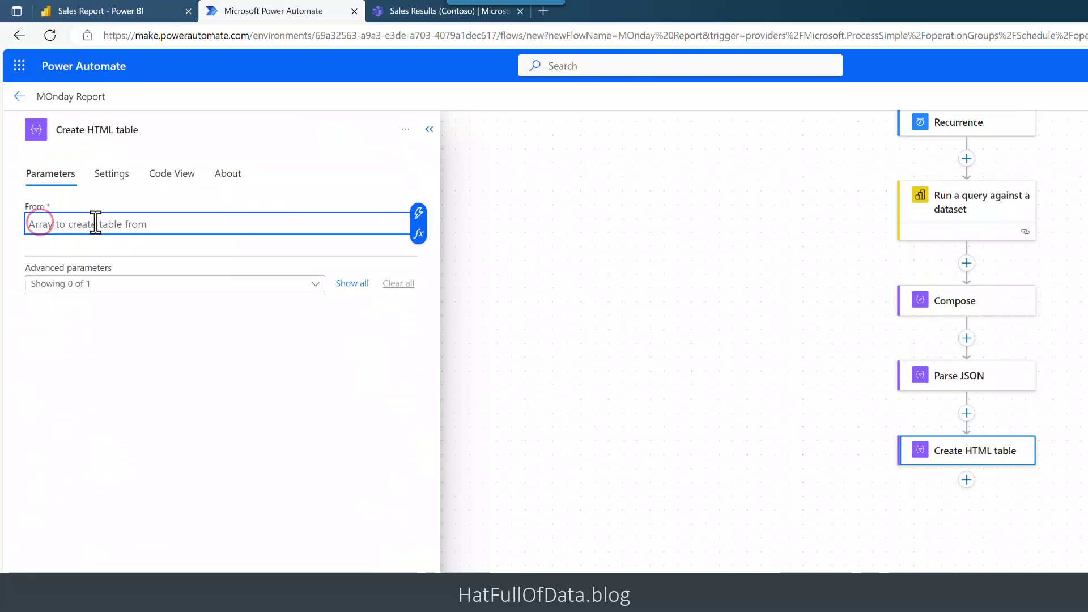
click(419, 214)
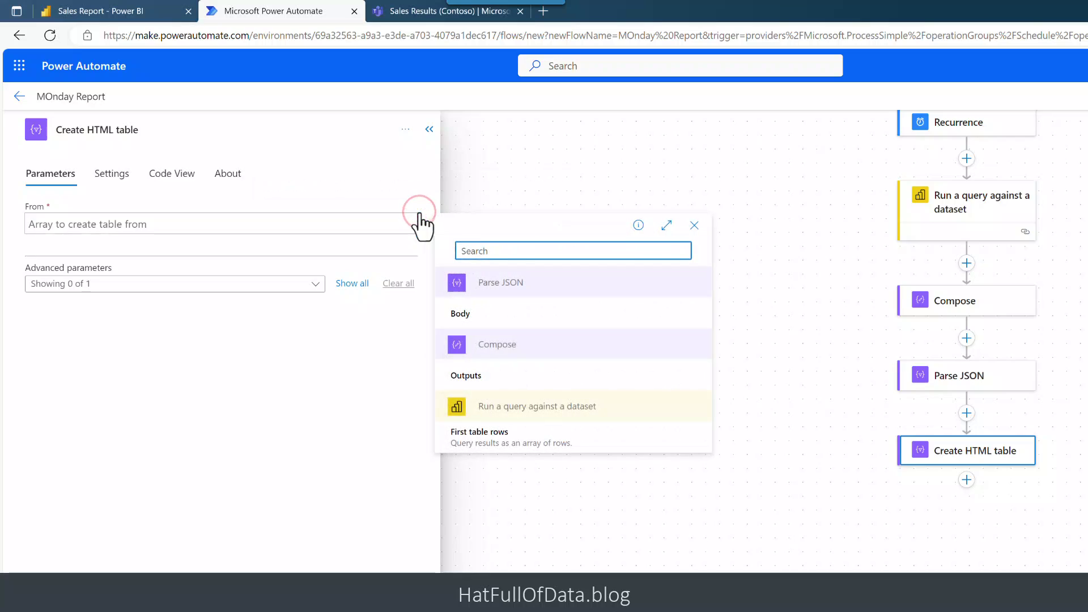
click(474, 315)
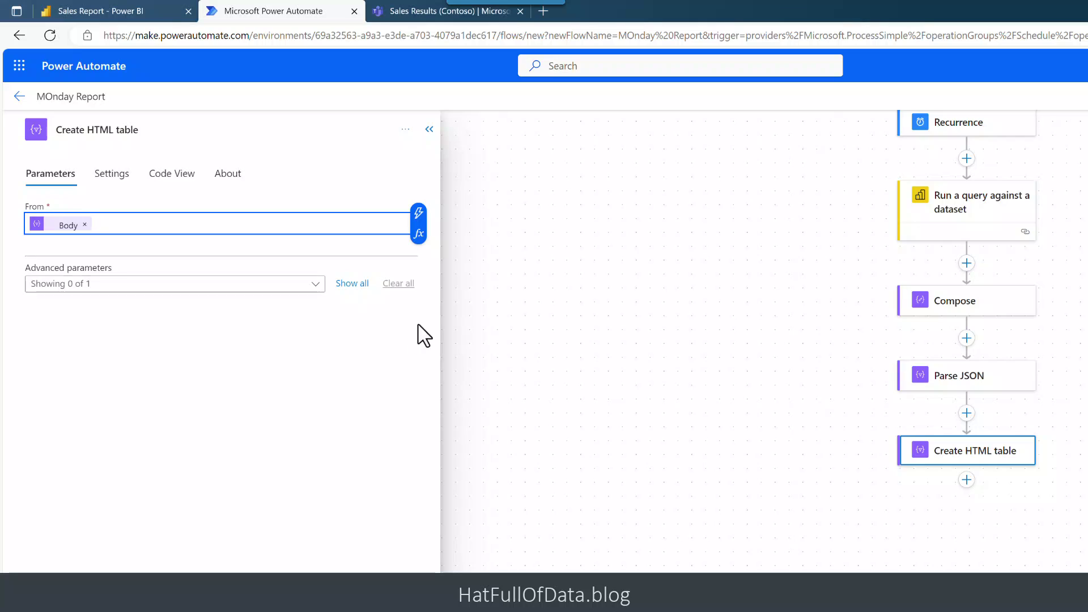
click(349, 284)
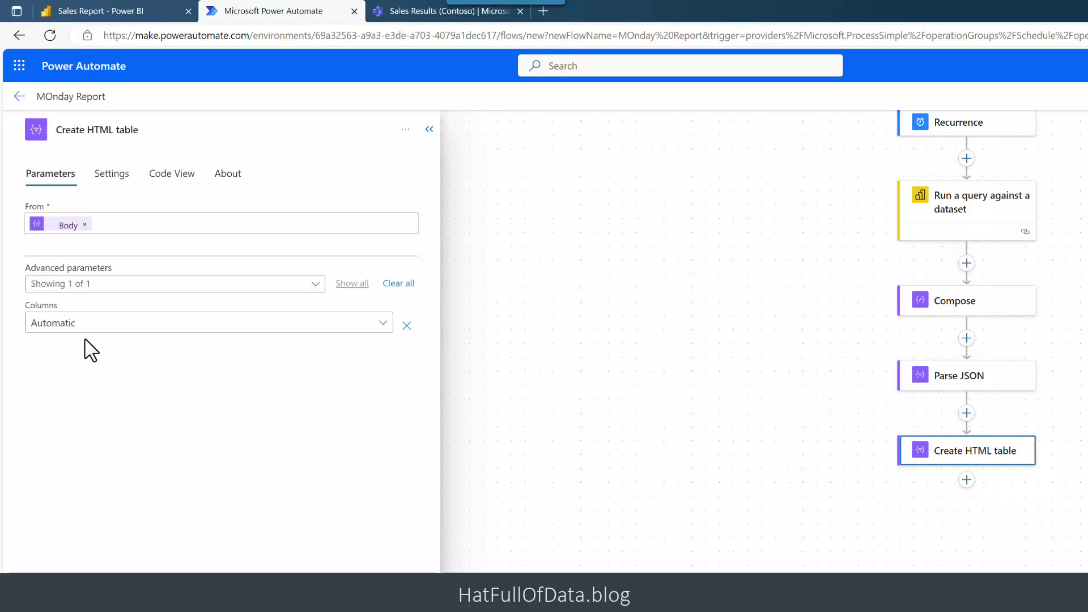
- Switch the table columns to Custom and add a Category column mapped to Body Products[Category]
click(383, 322)
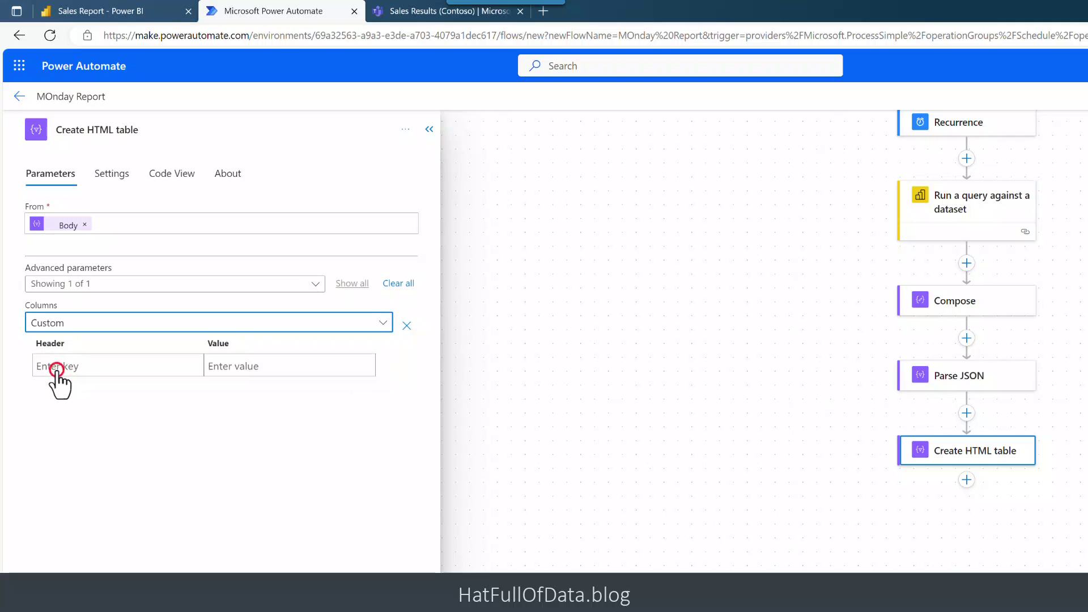
click(55, 371)
click(107, 365)
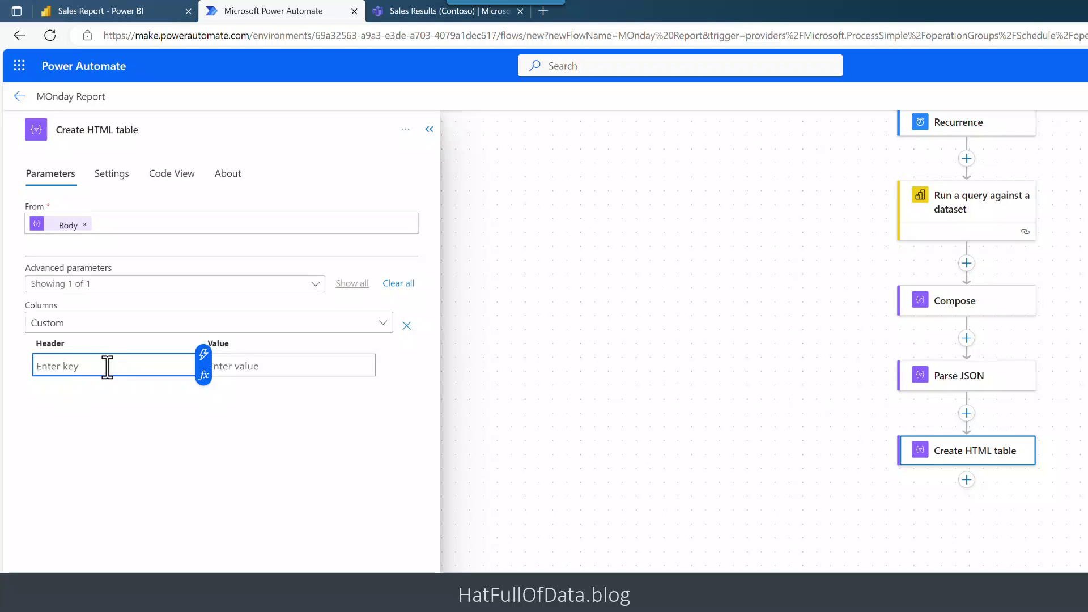
text(Category)
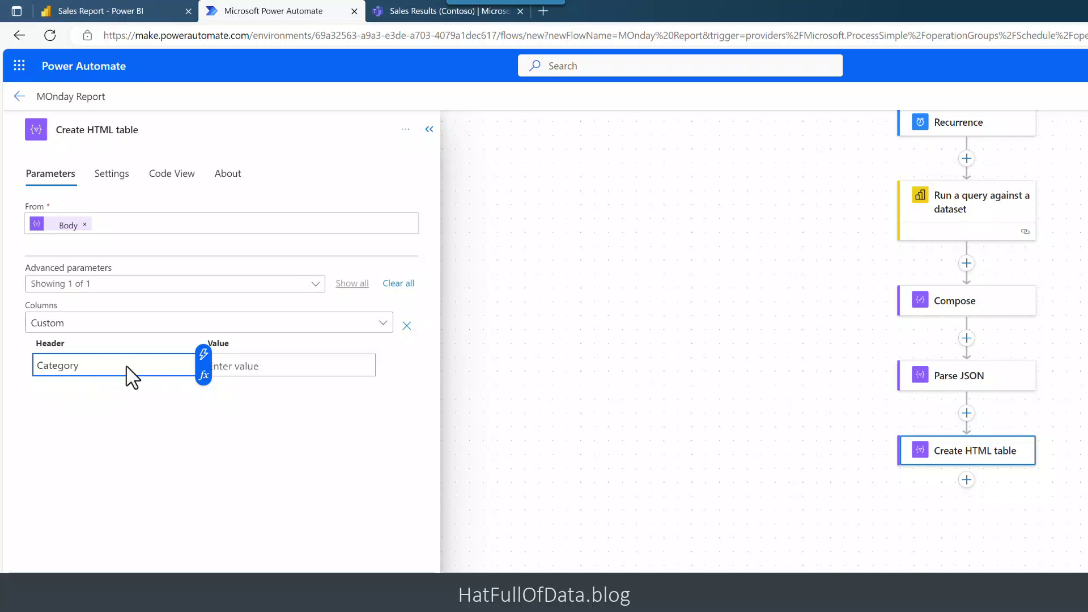
click(253, 366)
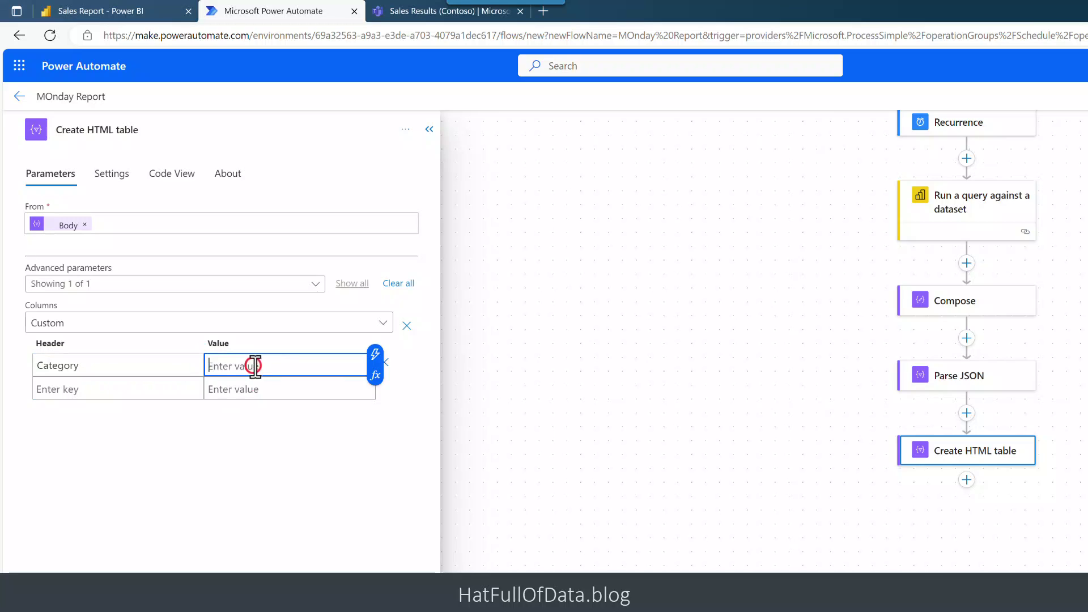
click(375, 354)
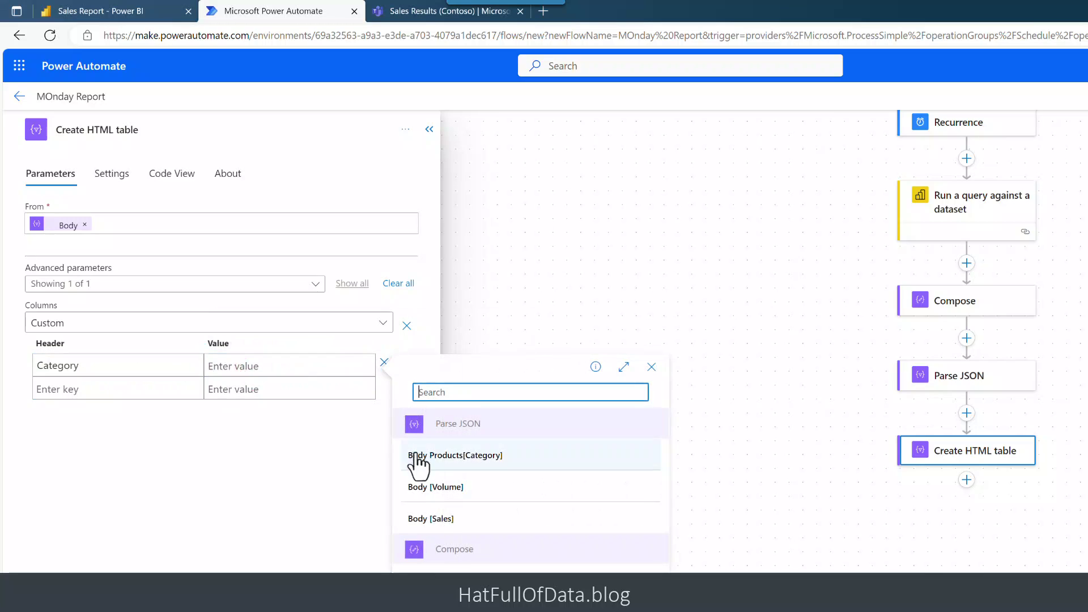
click(447, 458)
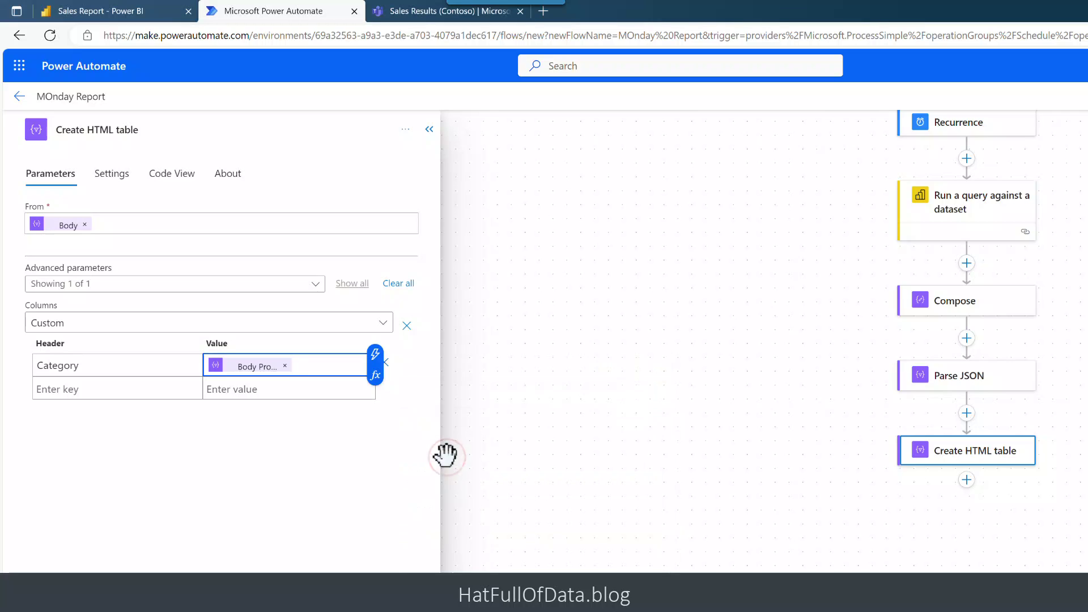
- Add a Volume column mapped to Body [Volume], plus a Sales column header
click(89, 389)
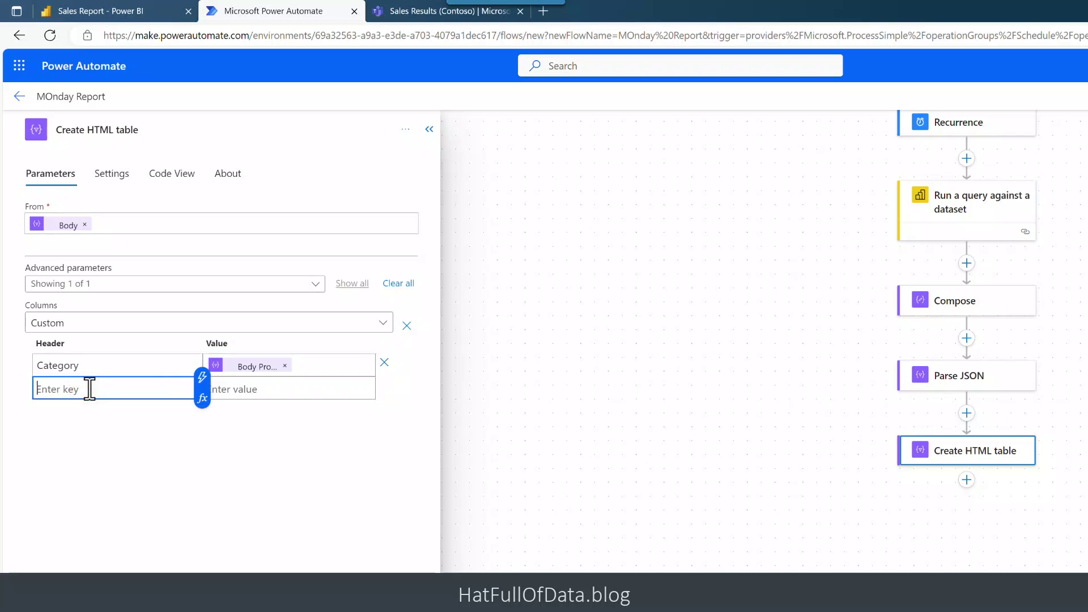
text(Volume)
click(233, 389)
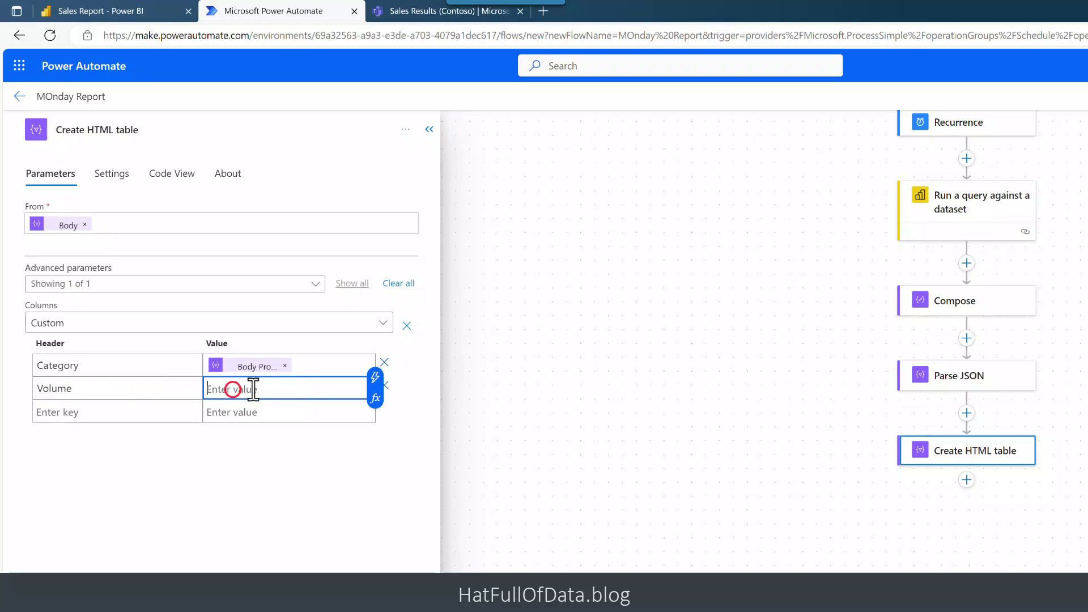
click(377, 382)
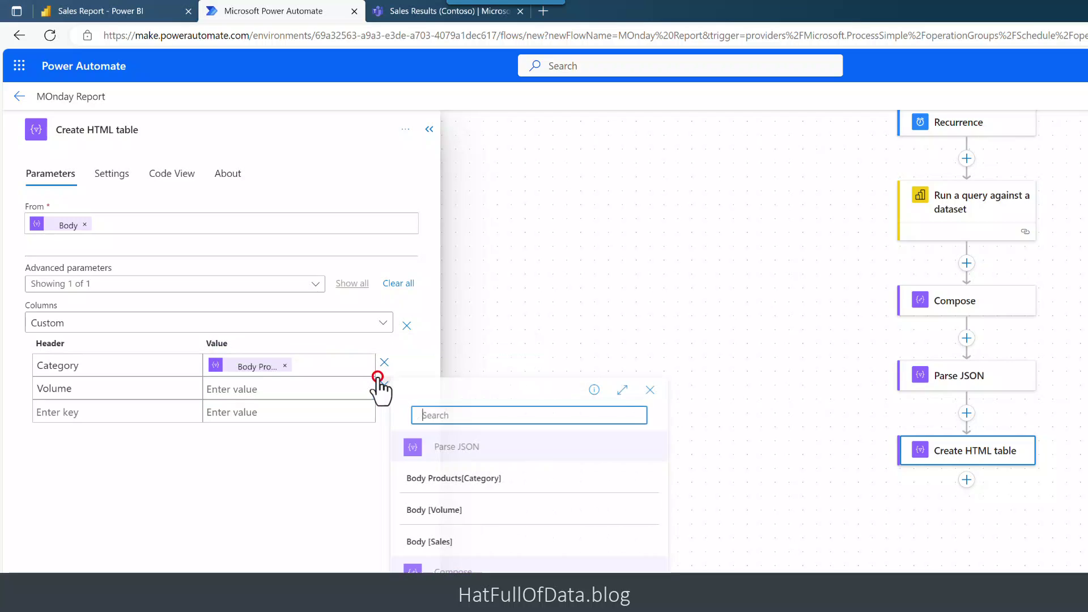
click(436, 510)
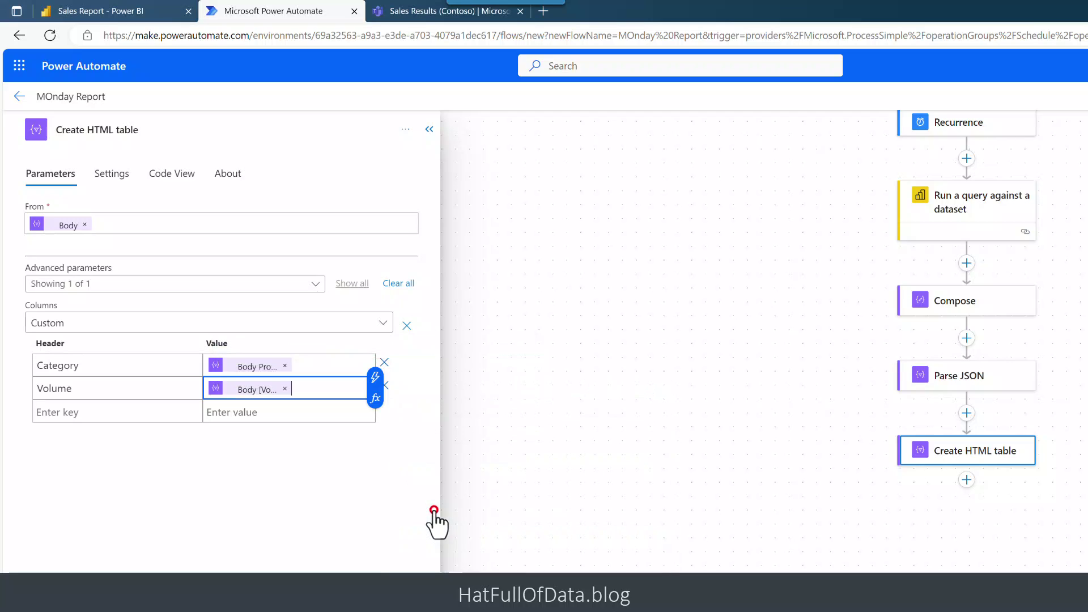
click(75, 413)
text(Sales)
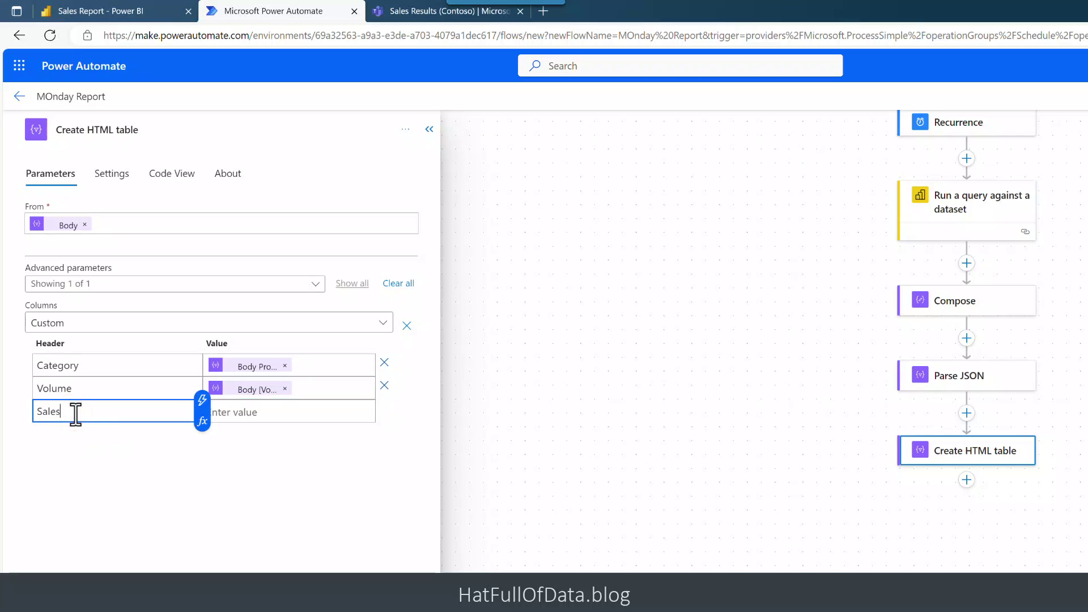
click(234, 412)
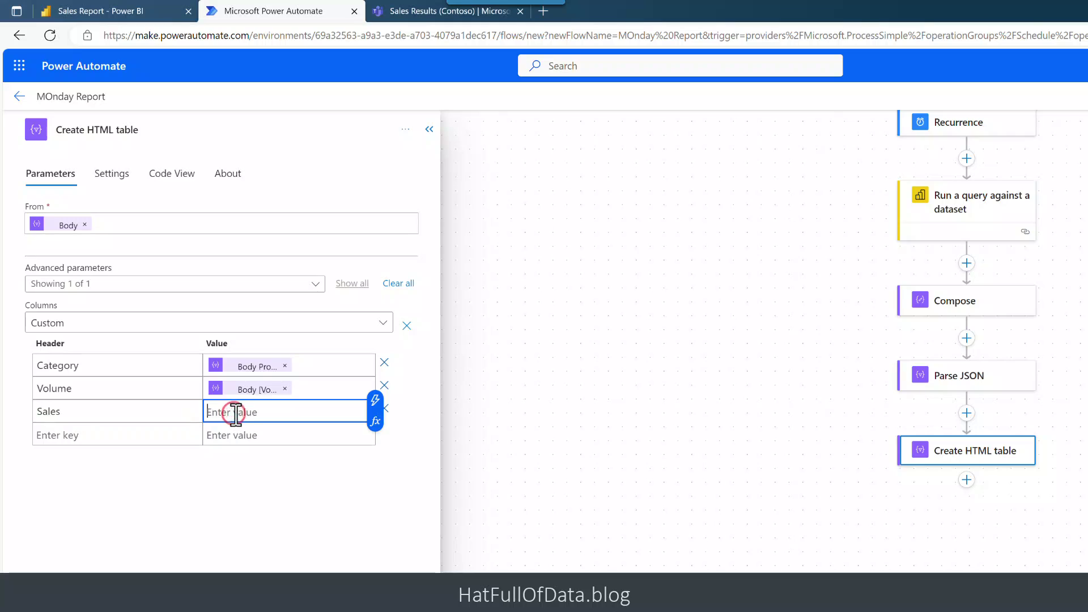
- Set the Sales column value to formatNumber(item()['[Sales]'],'£#,##0.00')
click(374, 424)
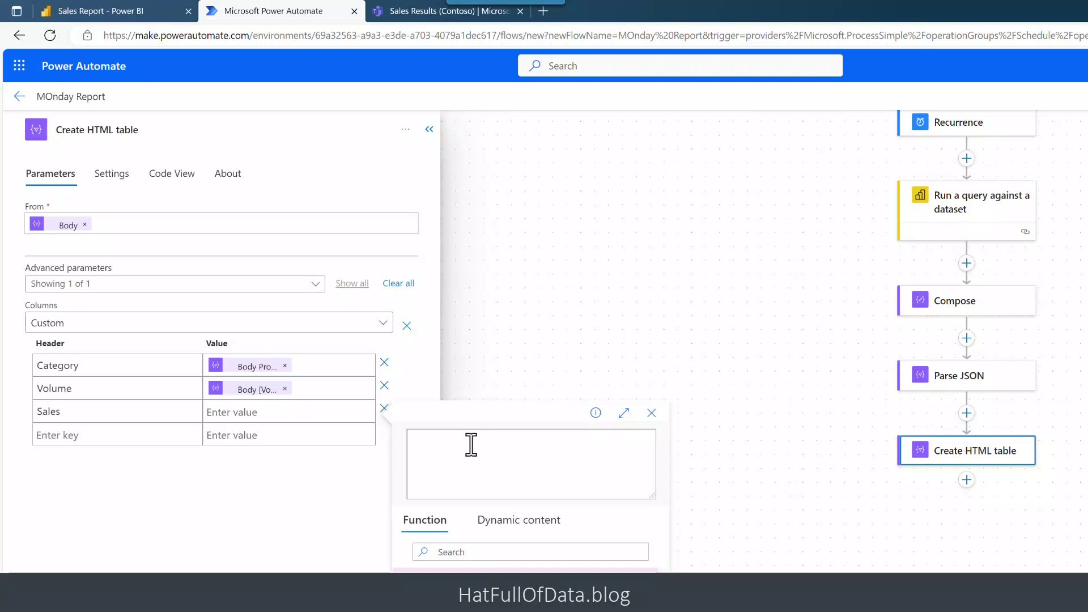
text(f)
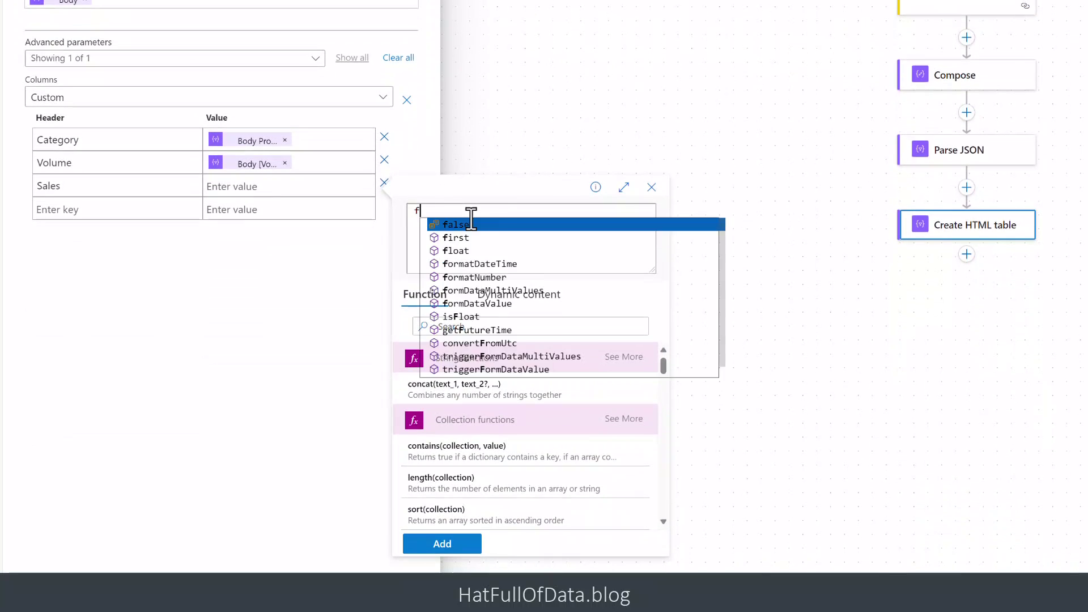
text(o)
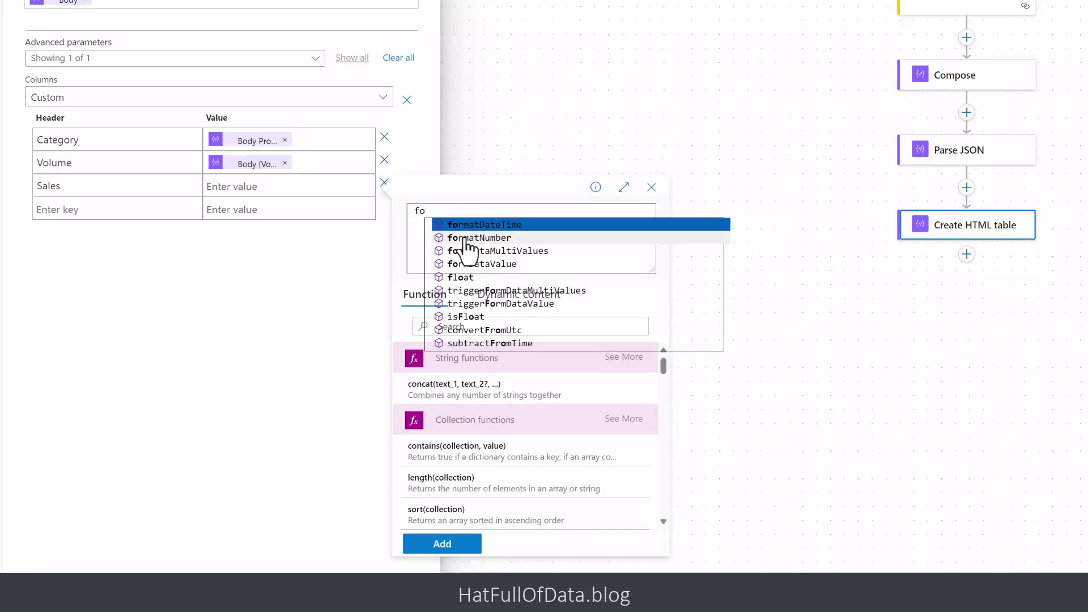
click(464, 239)
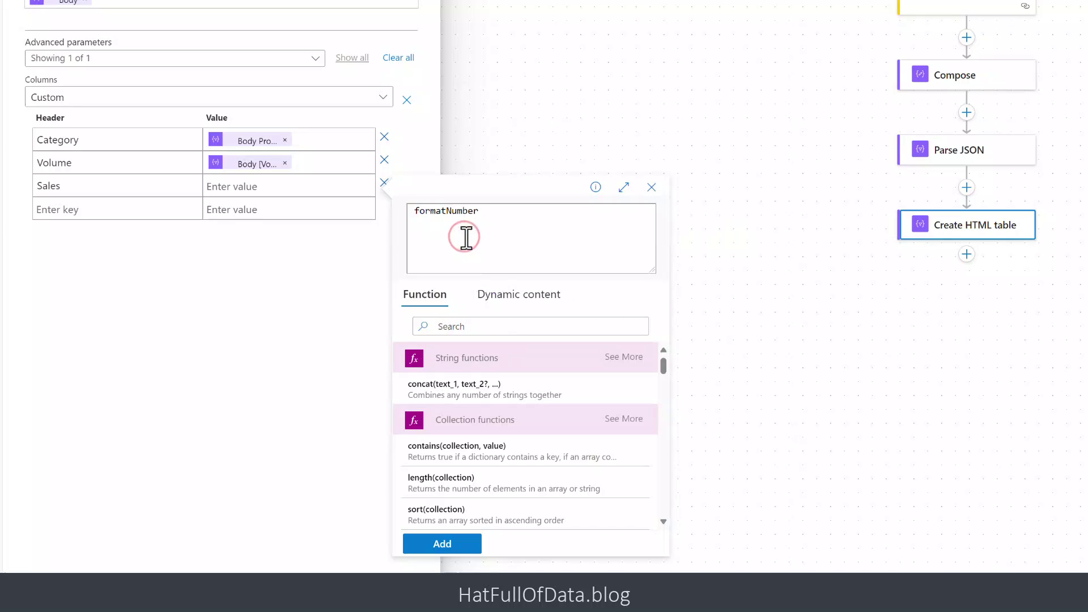
text(()
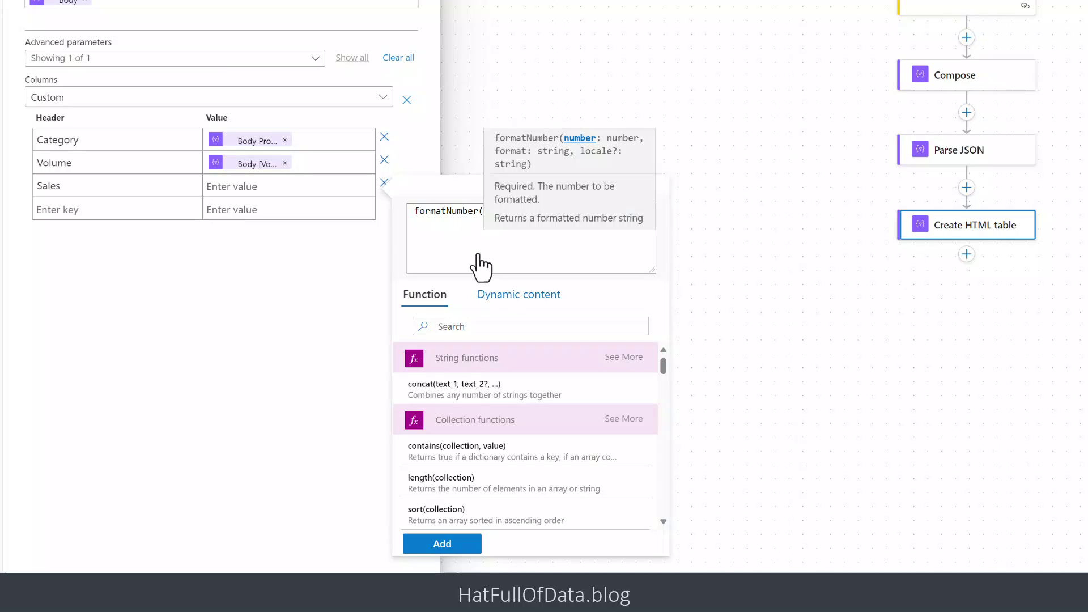
click(513, 296)
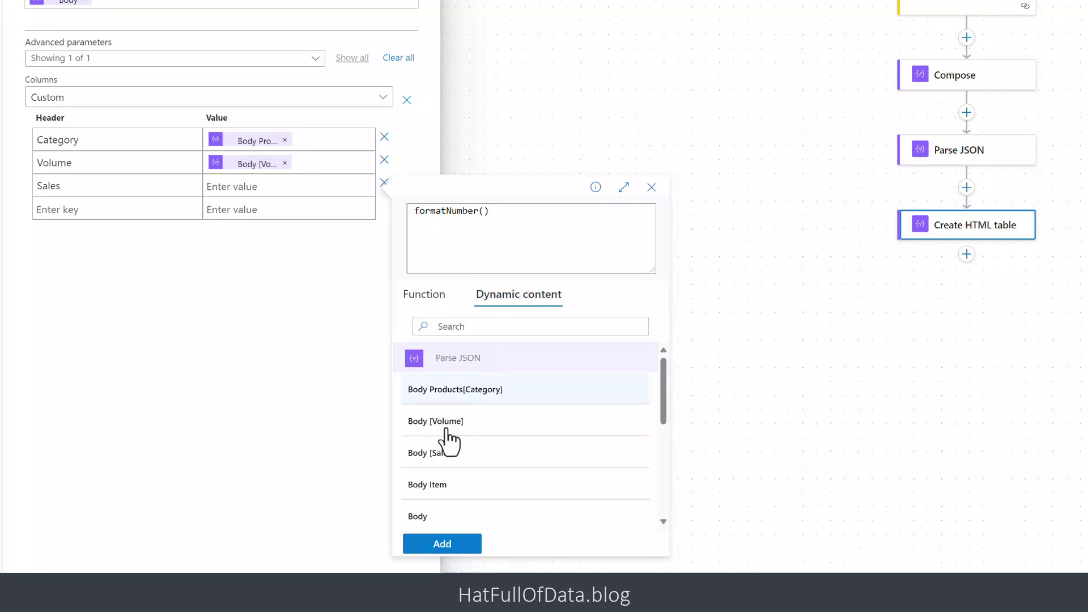
click(437, 456)
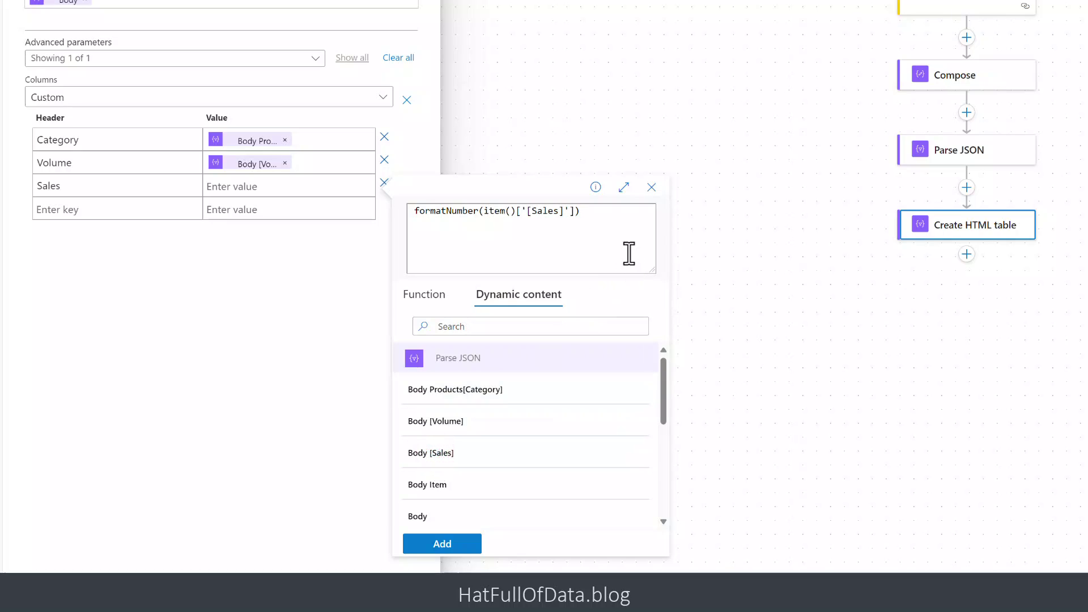
text(,)
text(#,#)
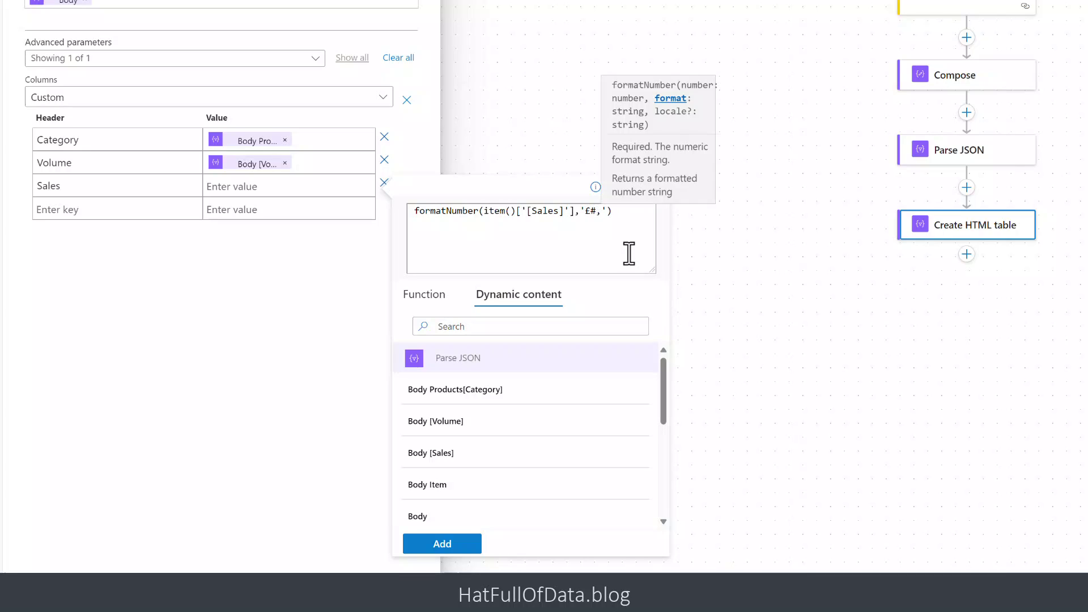
text(#)
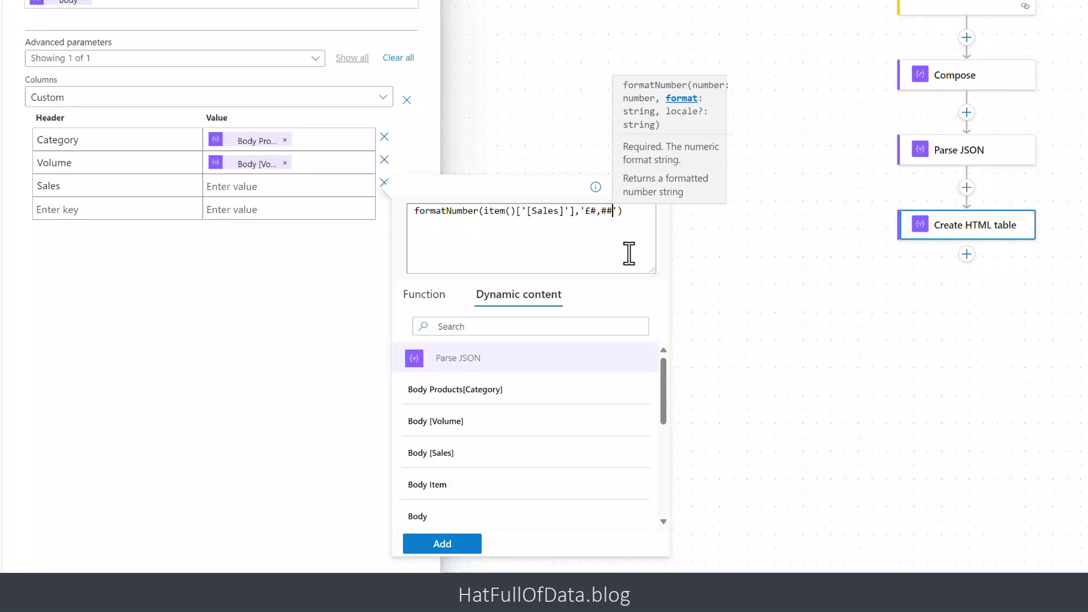
text(0.)
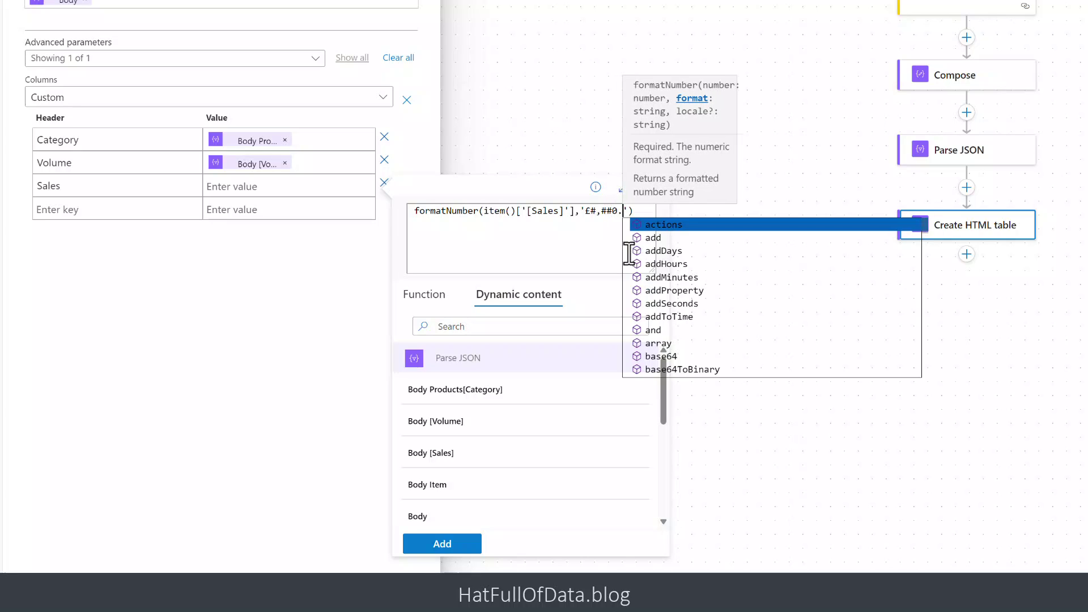
text(00)
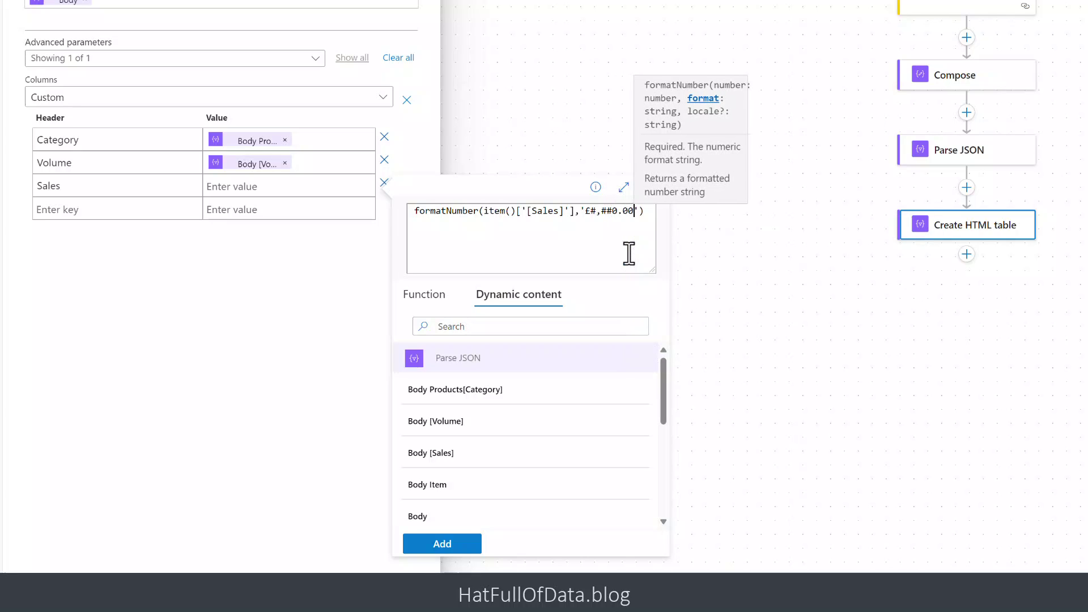
click(442, 544)
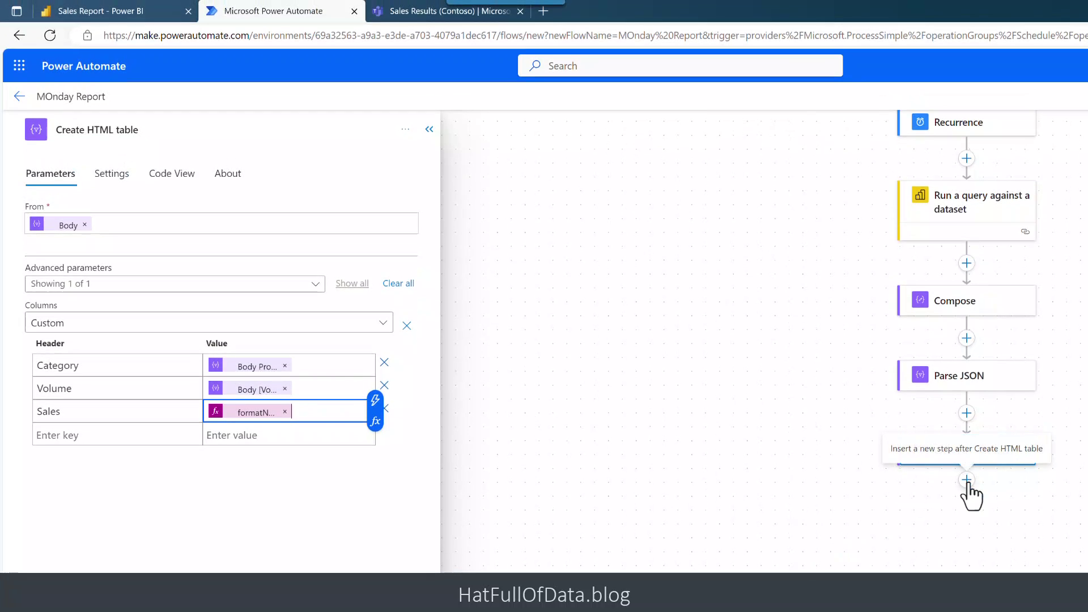
- Add a new action after Create HTML table and search for 'post message teams'
click(967, 480)
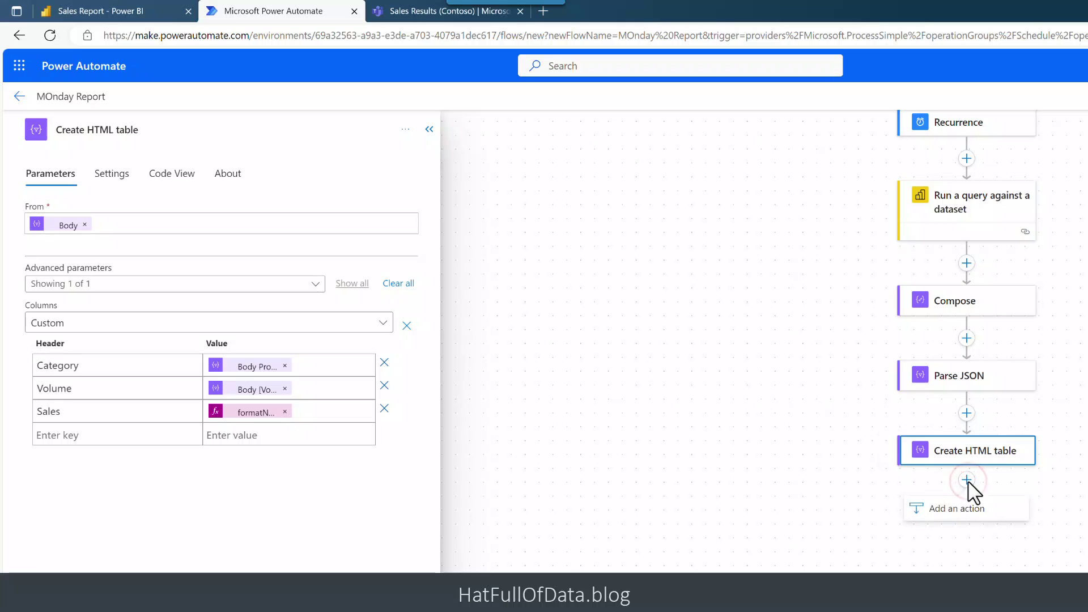
click(965, 509)
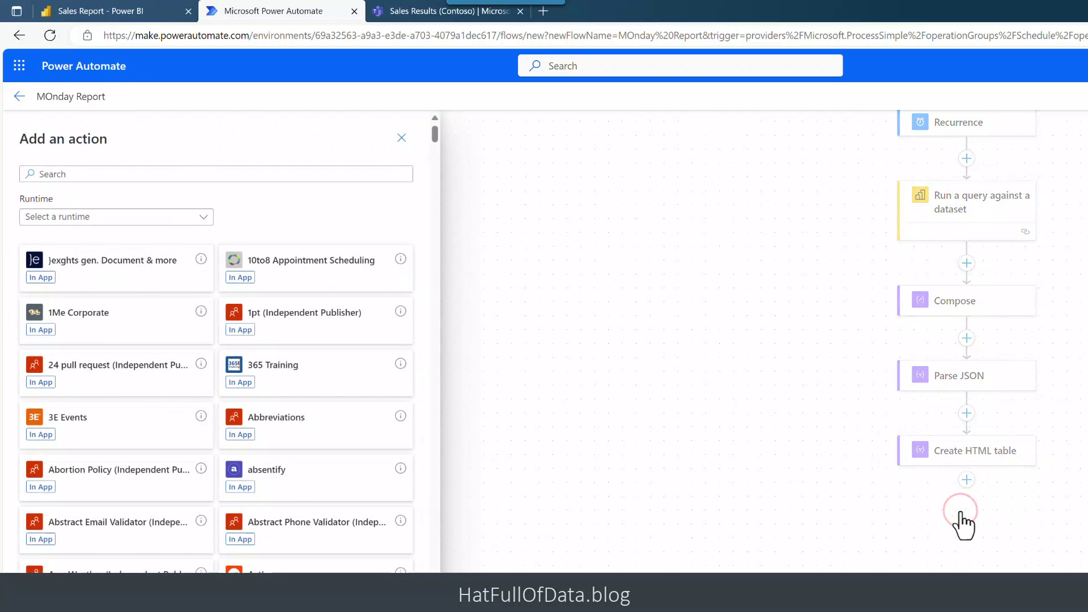
click(335, 170)
text(send message teams)
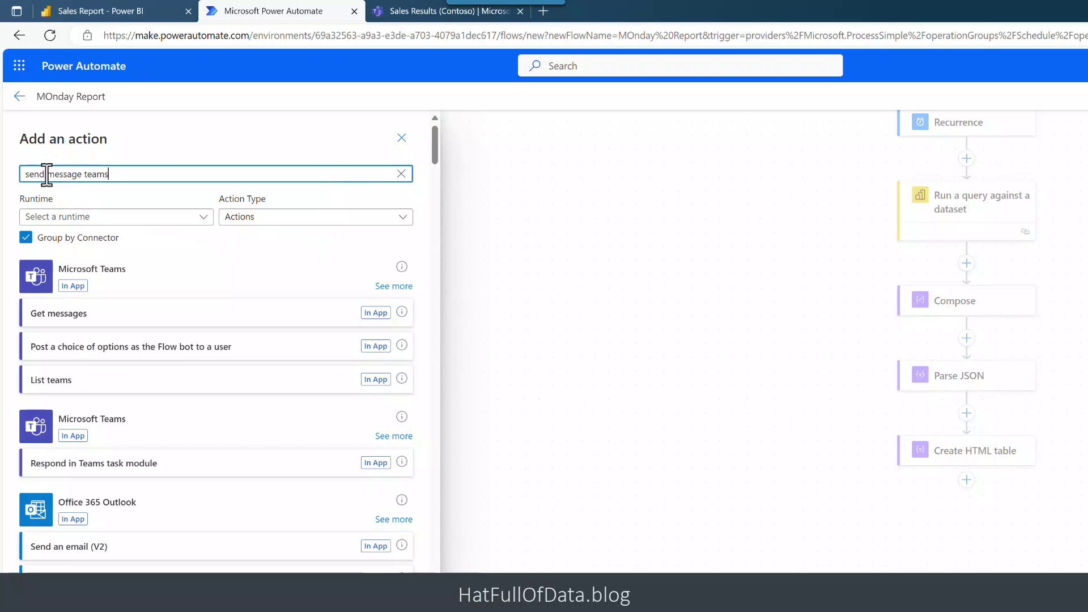
drag(47, 174, 14, 178)
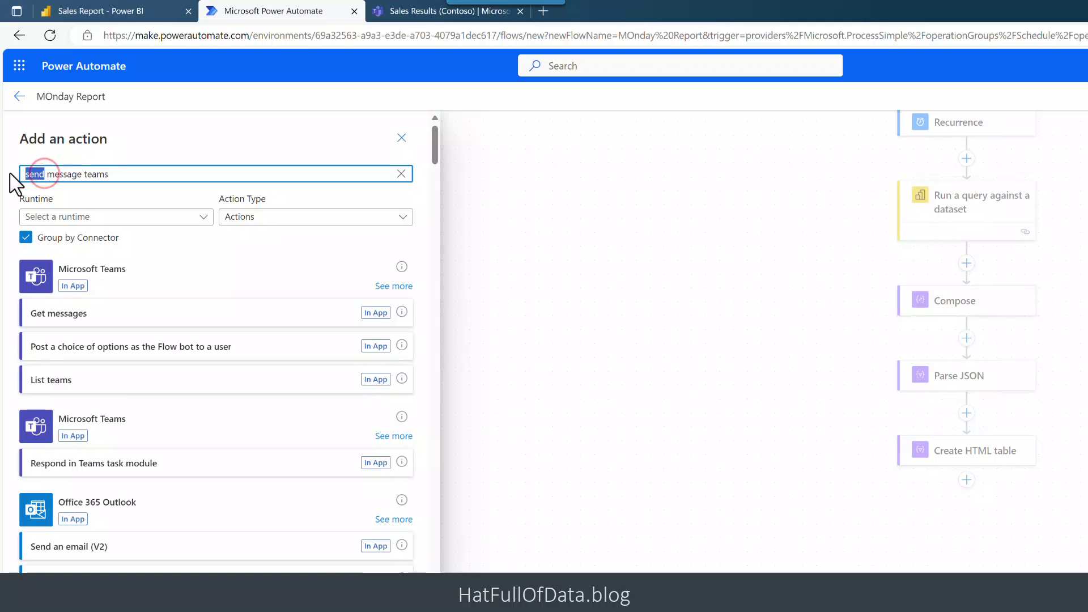
text(post)
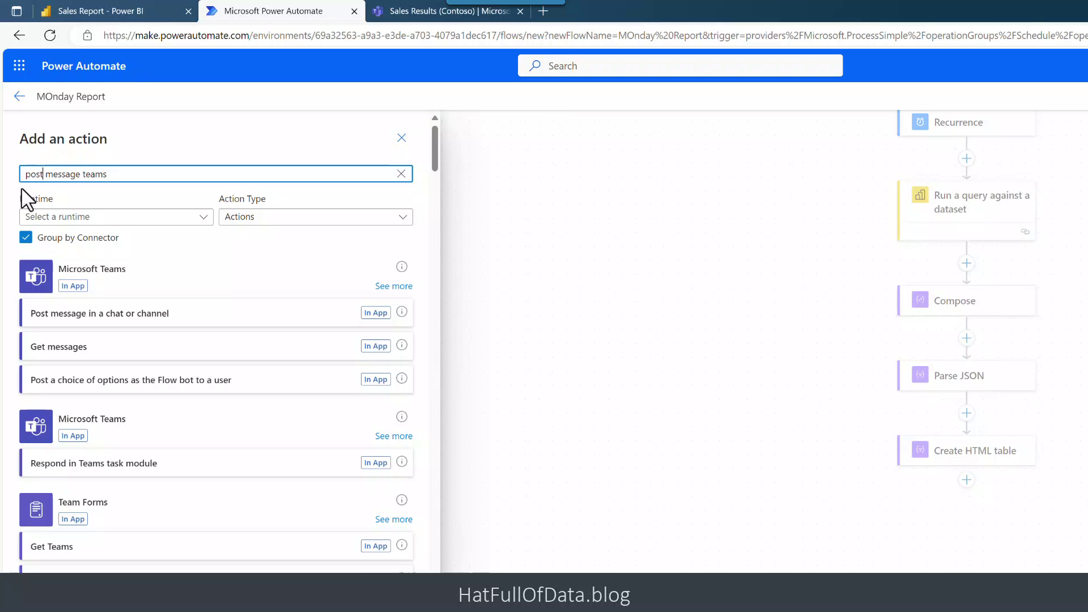
- Add a Post message in a chat or channel step targeting Contoso's Sales Results channel
click(122, 323)
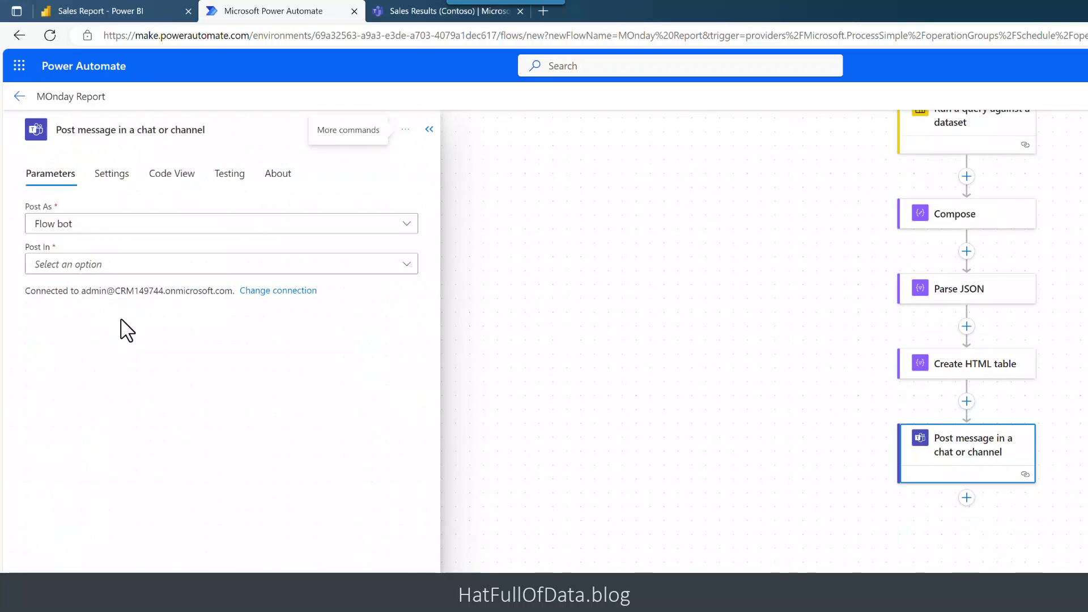
click(407, 265)
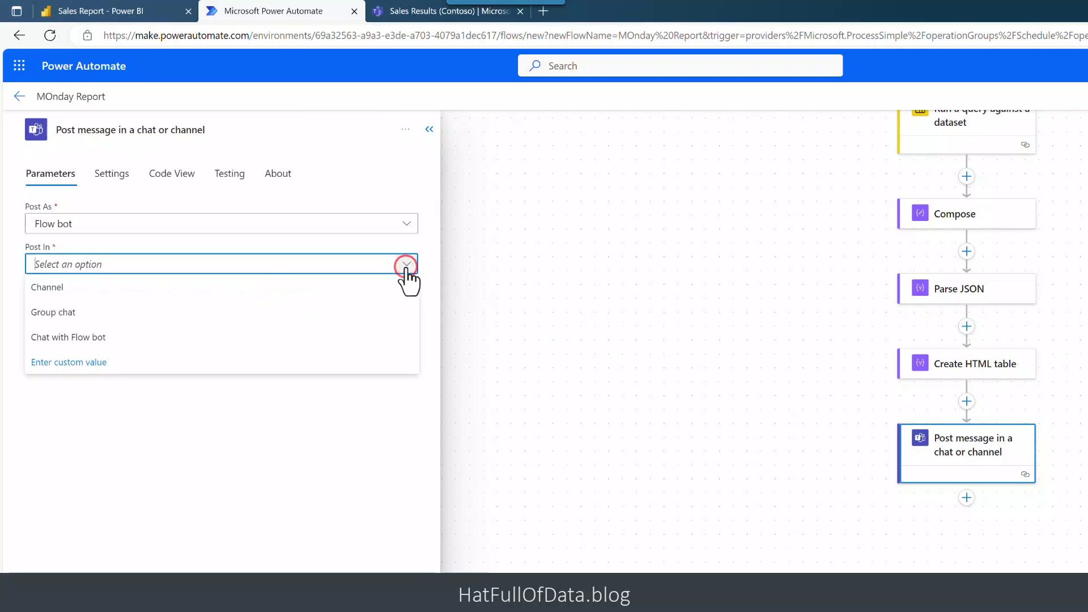
click(231, 286)
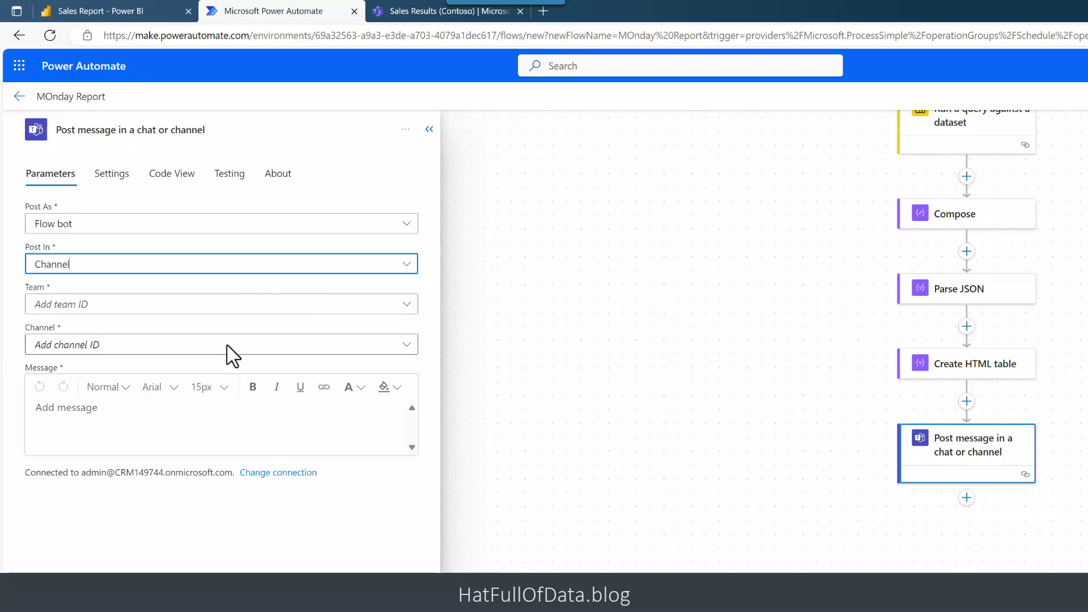
click(407, 305)
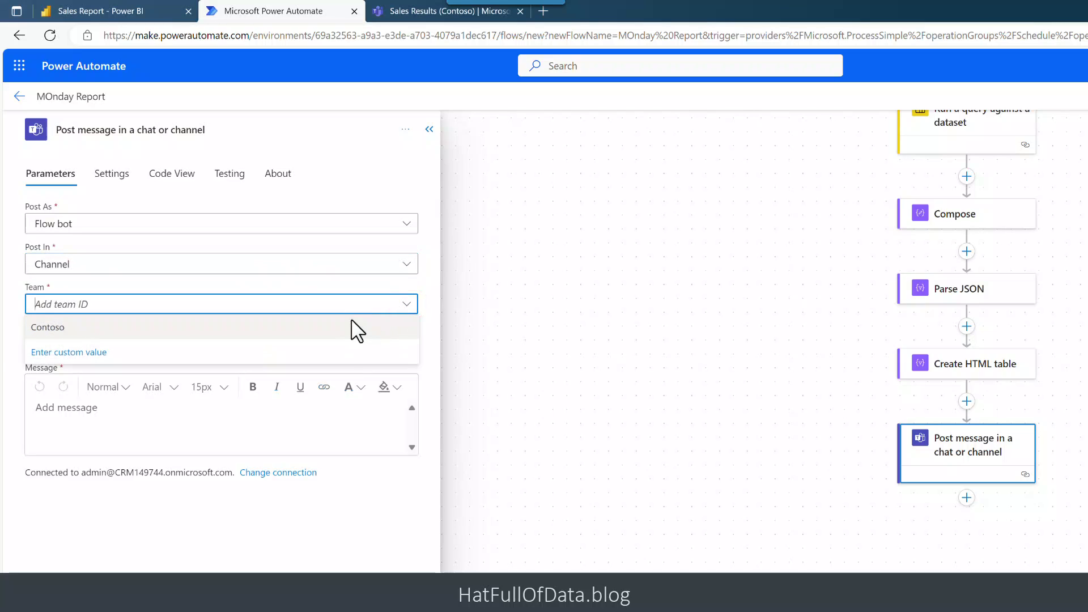
click(332, 331)
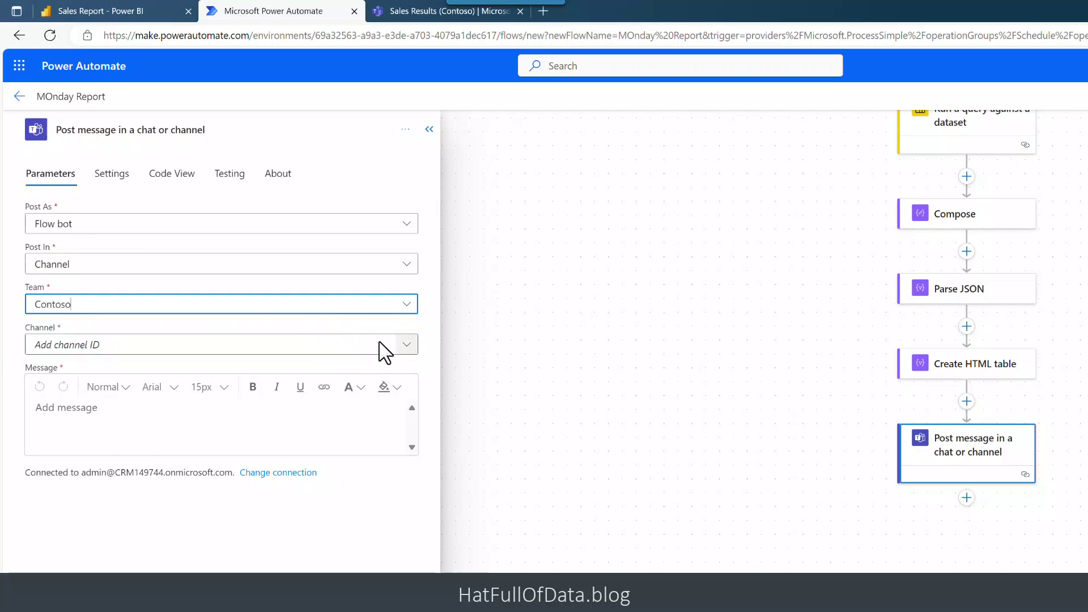
click(405, 345)
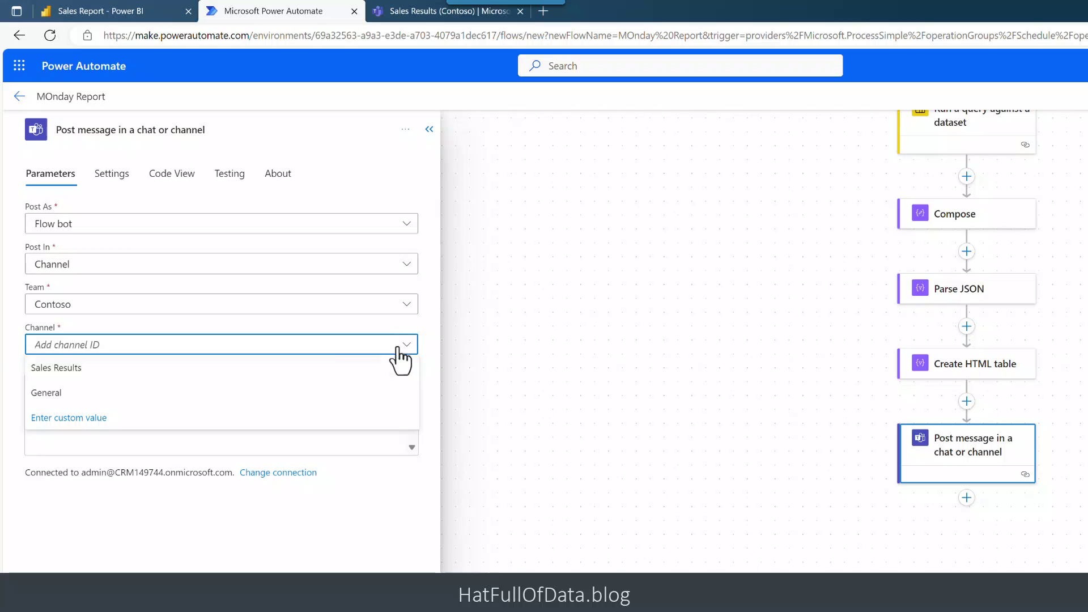
click(82, 369)
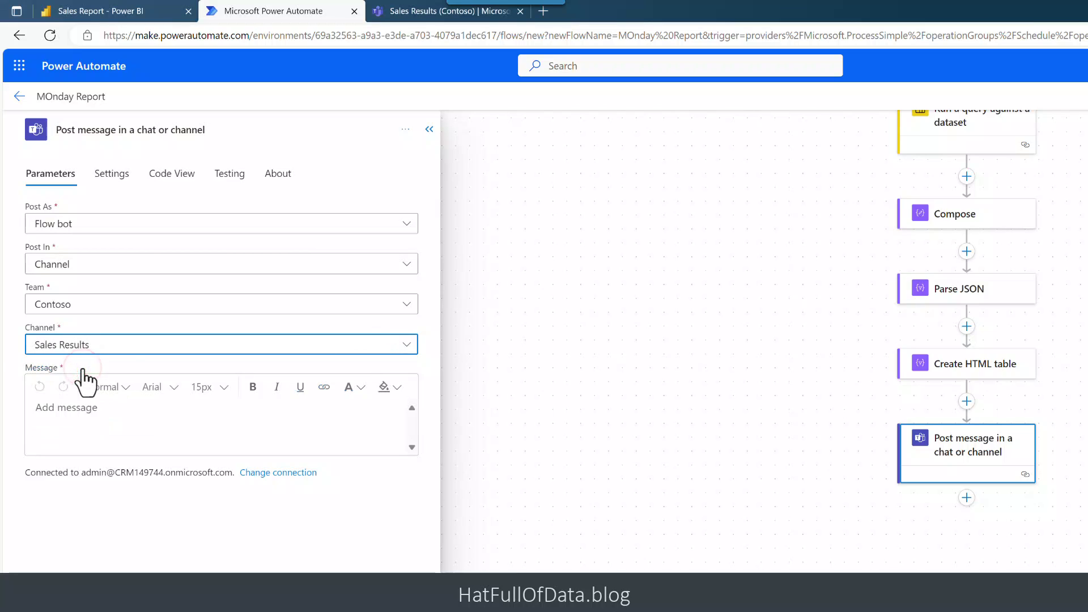
- Write the message 'Last Week Sales' followed by the HTML table Output
click(98, 411)
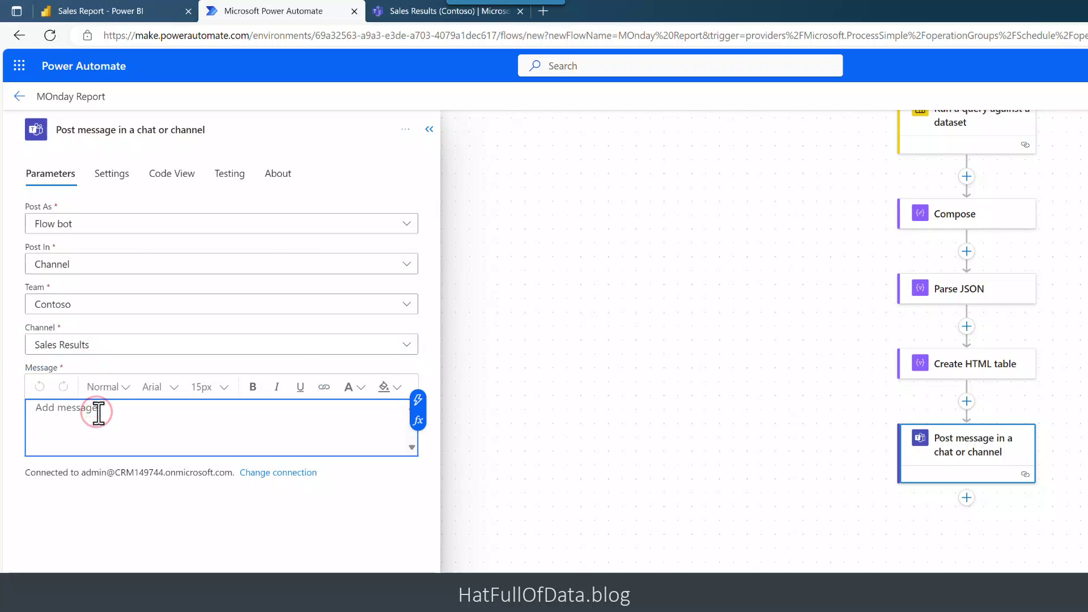
text(Last Week Sales)
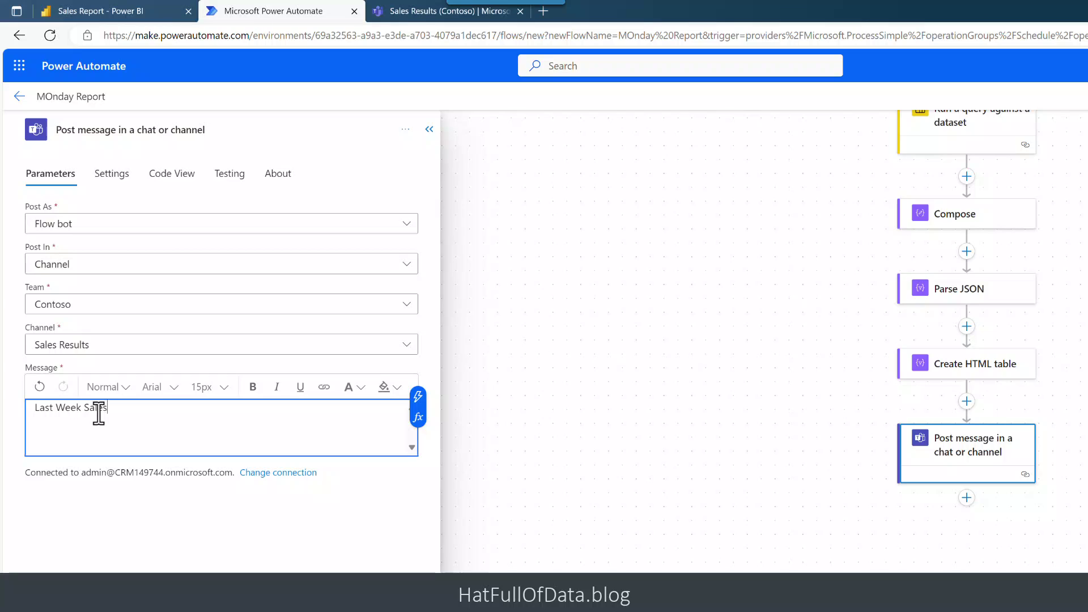
key(Return)
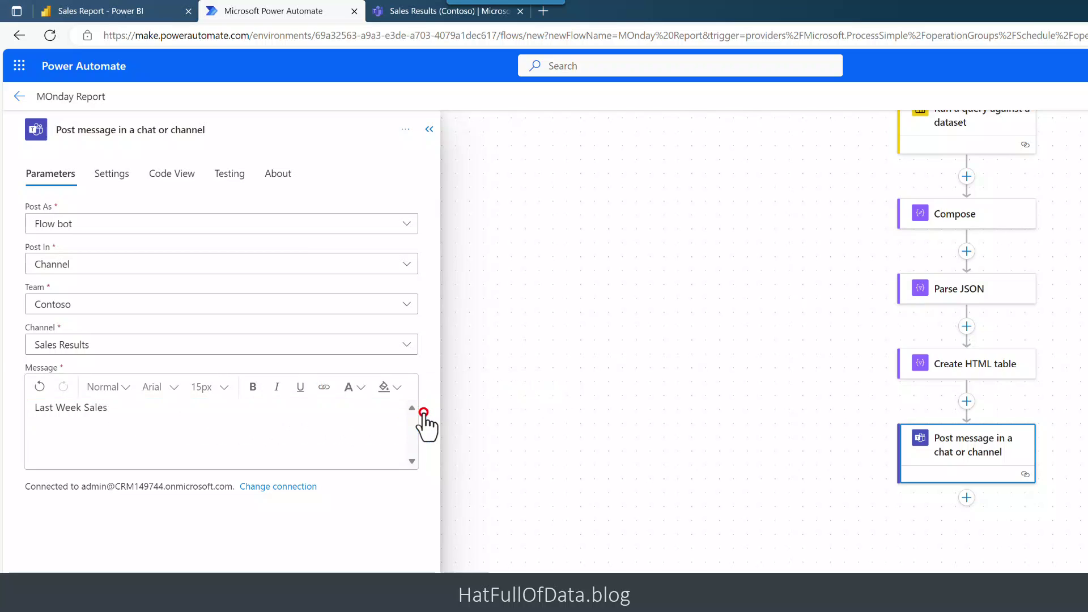
click(423, 414)
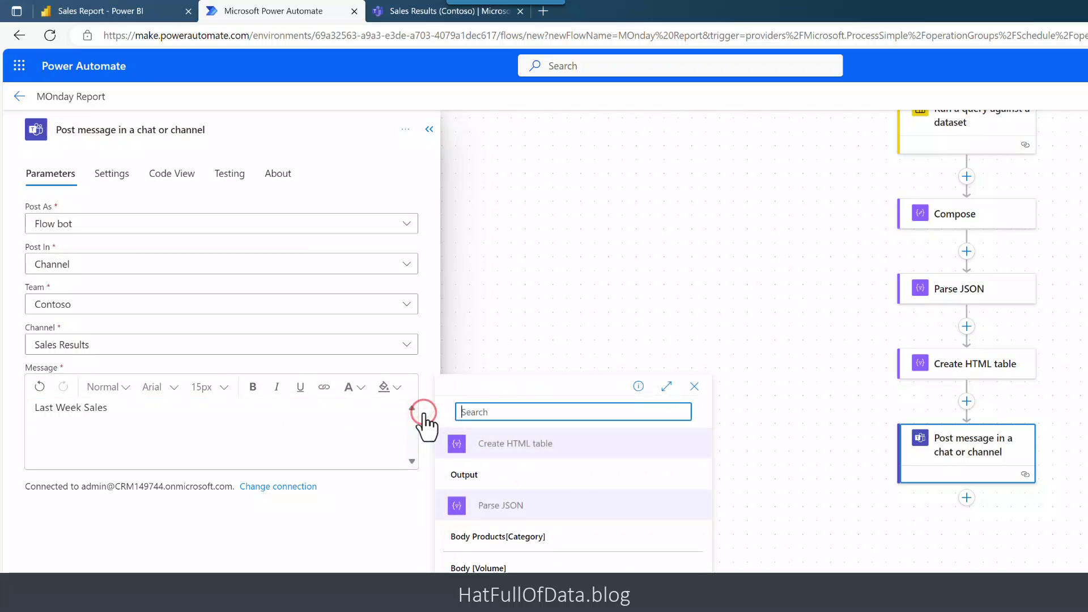
click(465, 479)
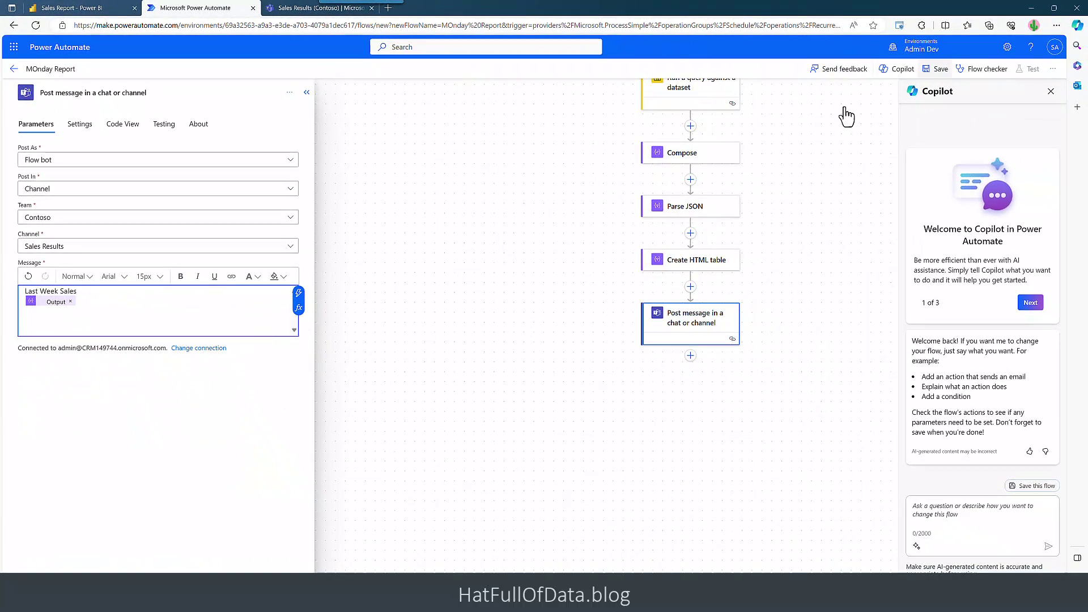
- Save and test-run the flow, then view the posted table in Teams' Sales Results channel
click(940, 68)
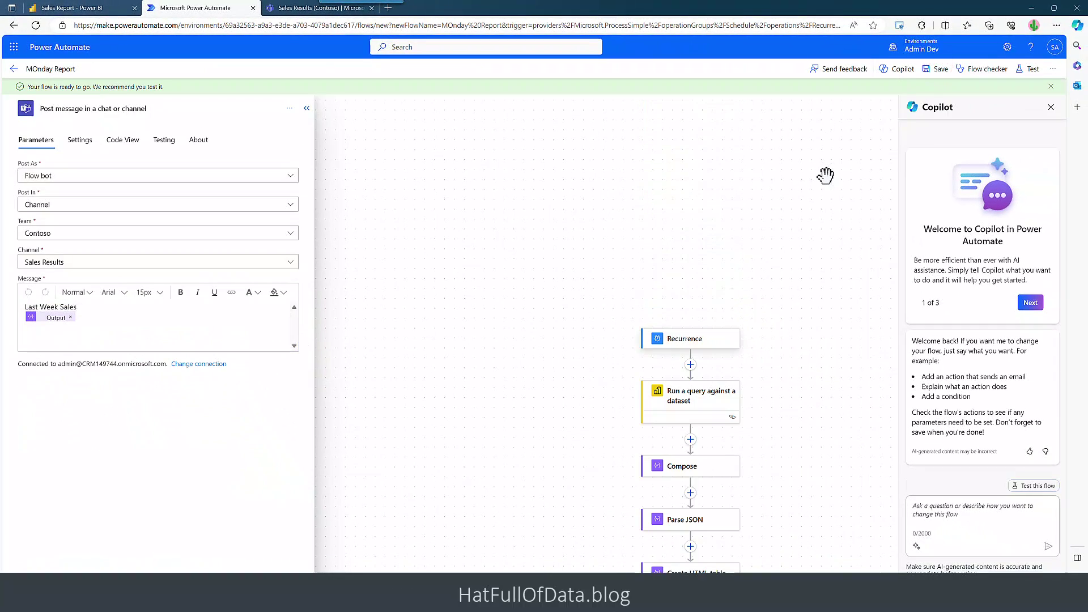
click(1029, 70)
key(Escape)
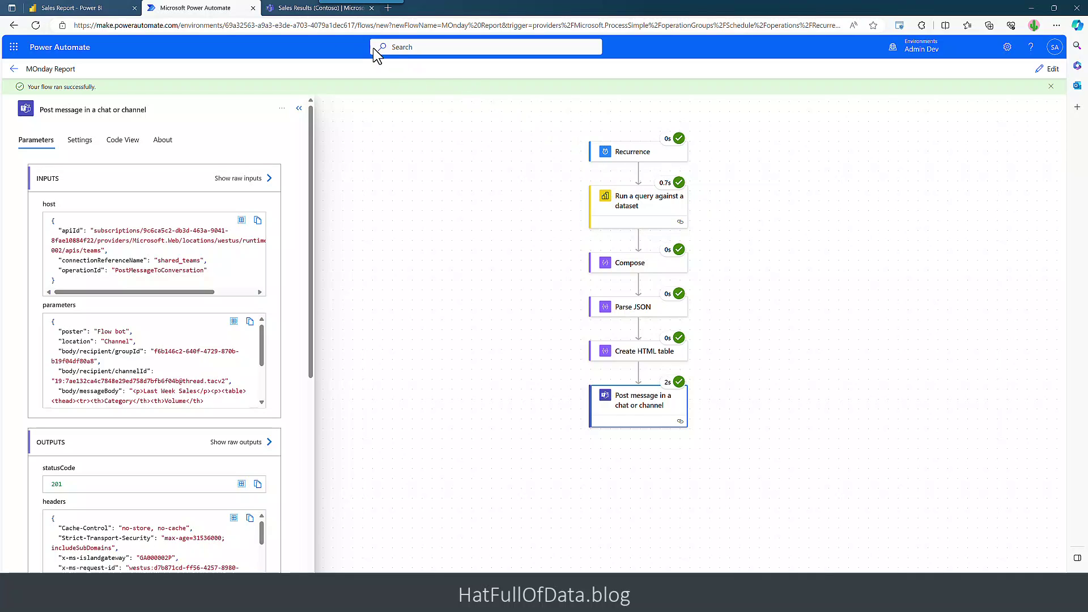
click(289, 10)
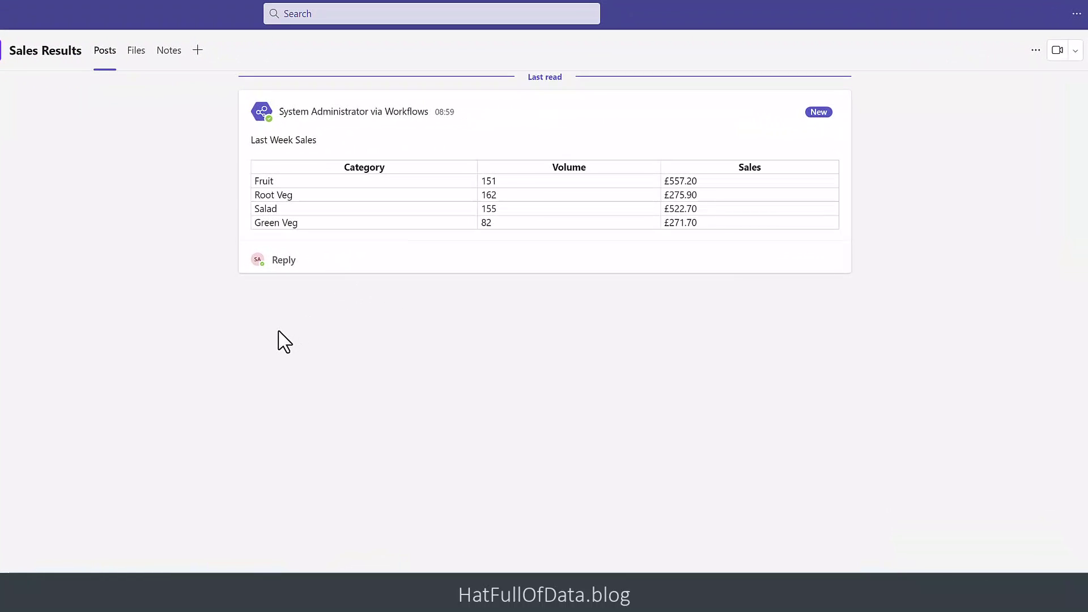
mouse_move(430, 188)
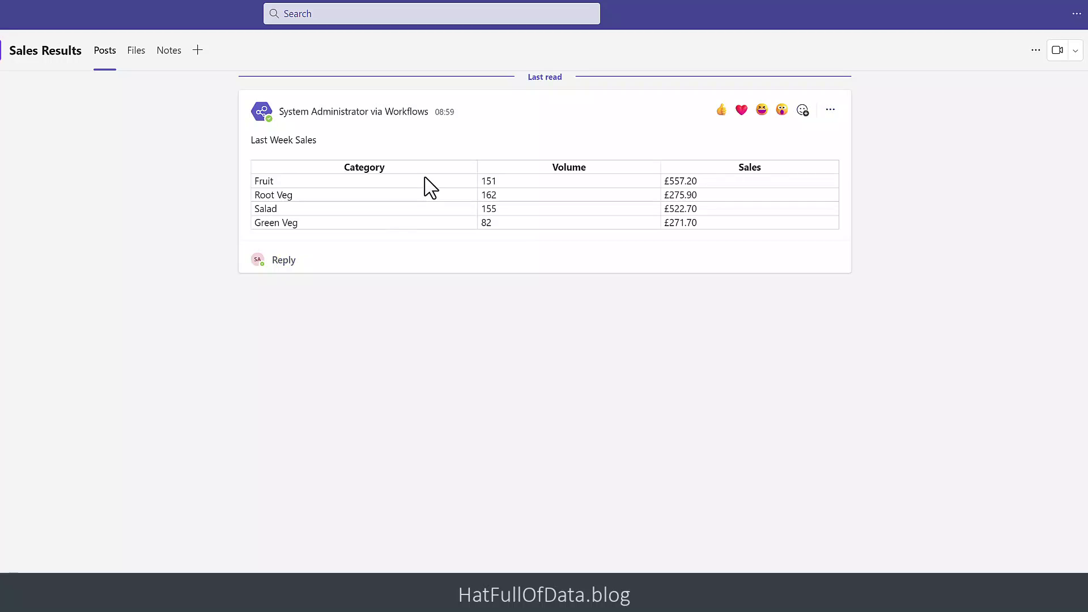